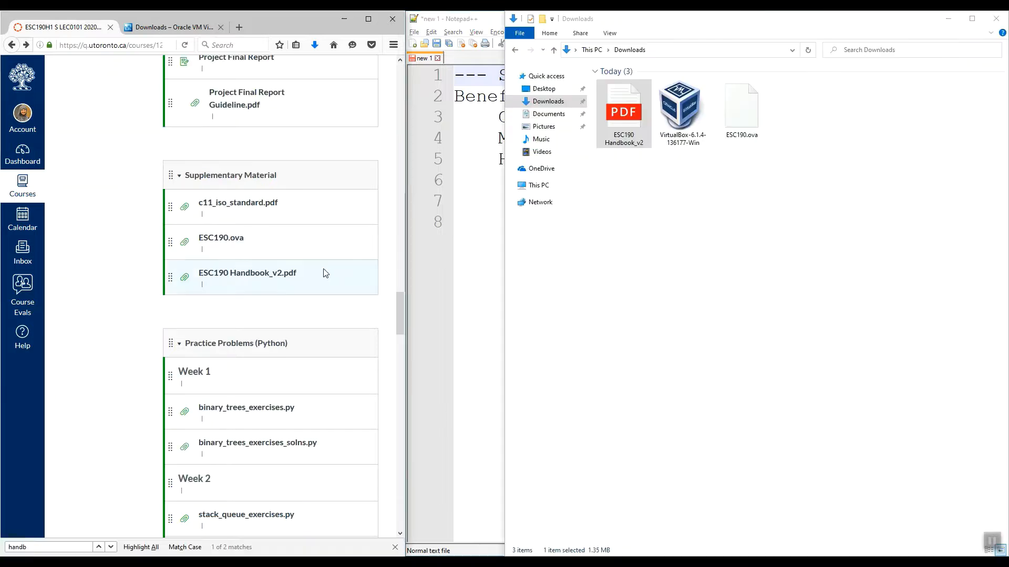
Switch to the ESC190 Handbook_v2 PDF, go to section 9 Virtual Machine from the contents, and read the VirtualBox installation instructions
{"action": "left_click_drag", "start_coordinate": [342, 275], "coordinate": [187, 275]}
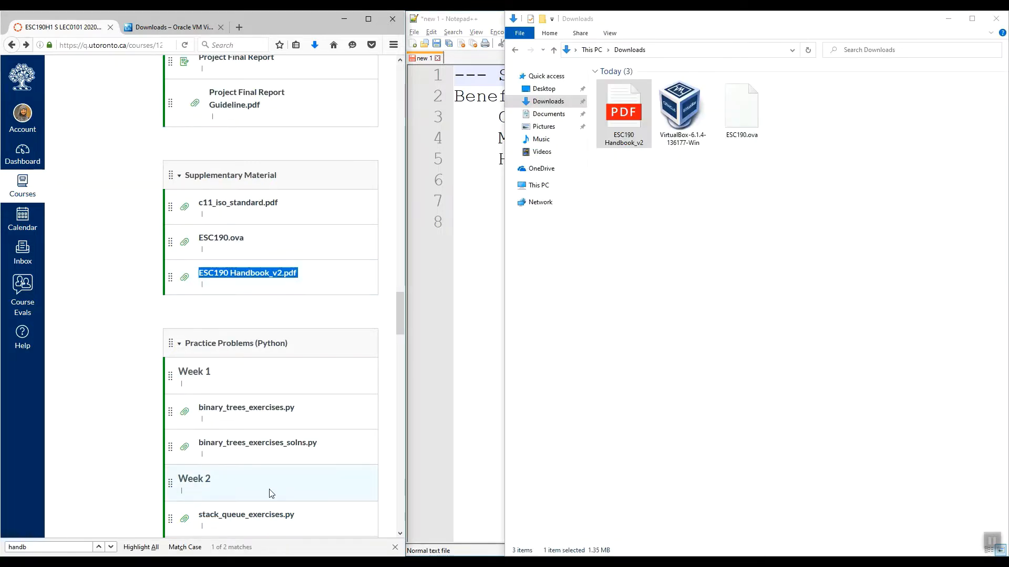
{"action": "left_click", "coordinate": [316, 566]}
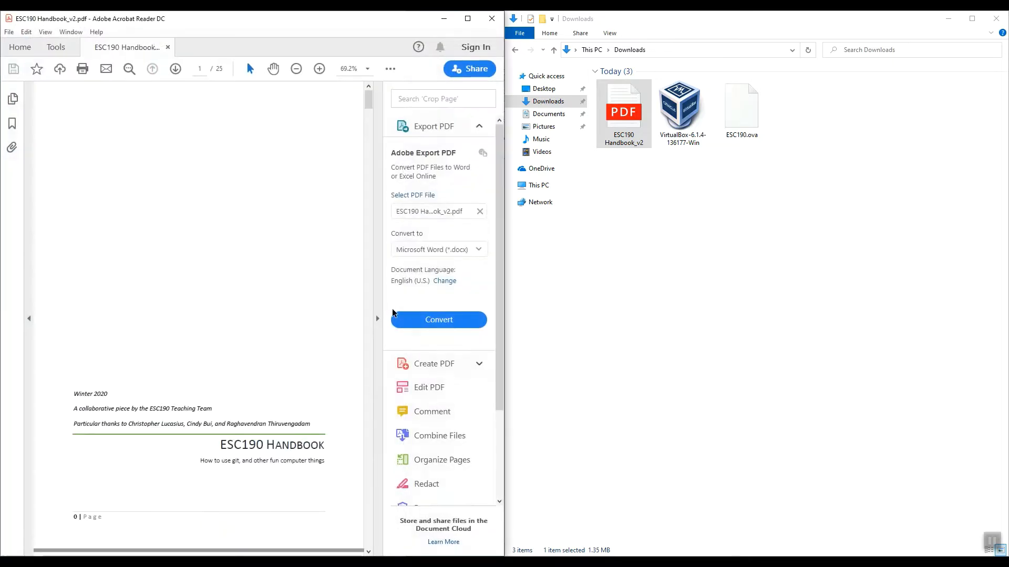
{"action": "left_click", "coordinate": [377, 319]}
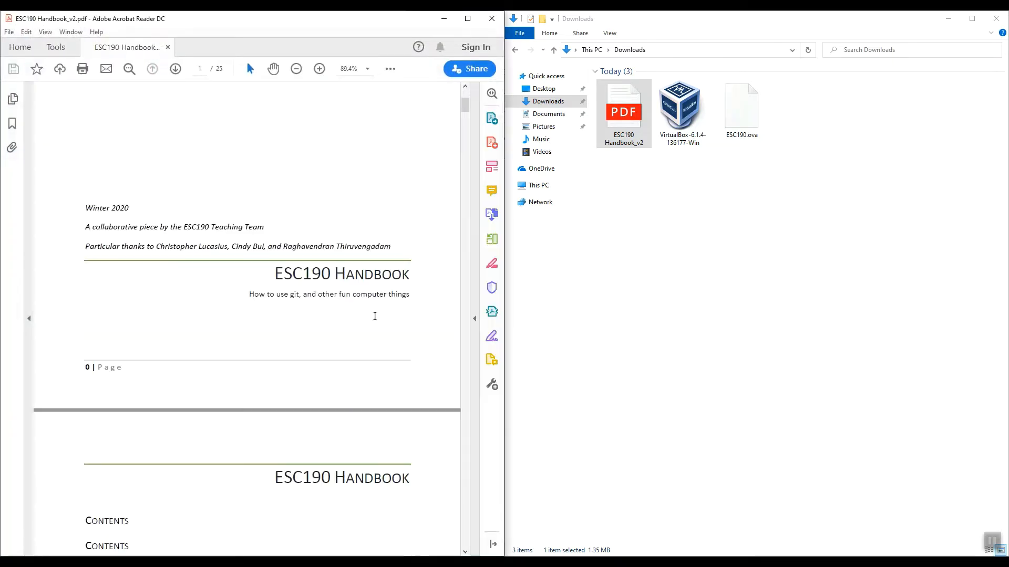
{"action": "scroll", "coordinate": [375, 316], "scroll_direction": "down", "scroll_amount": 15}
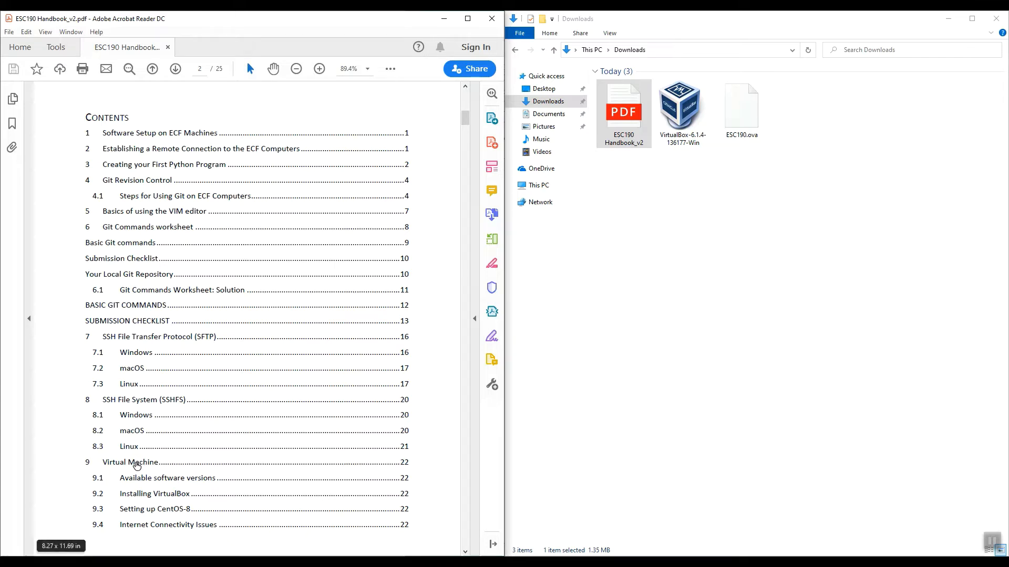
{"action": "left_click", "coordinate": [137, 465]}
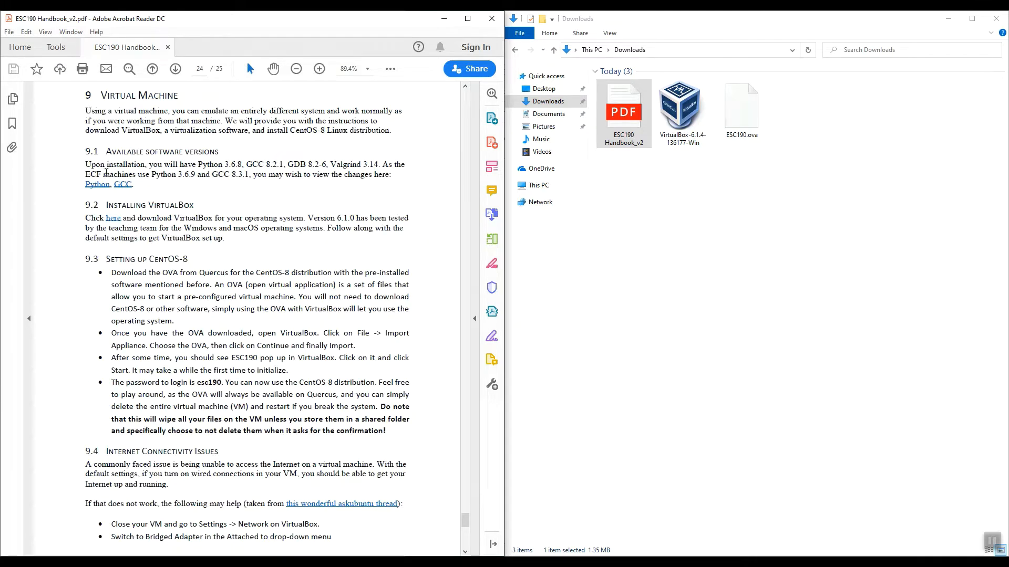
{"action": "left_click_drag", "start_coordinate": [86, 219], "coordinate": [217, 219]}
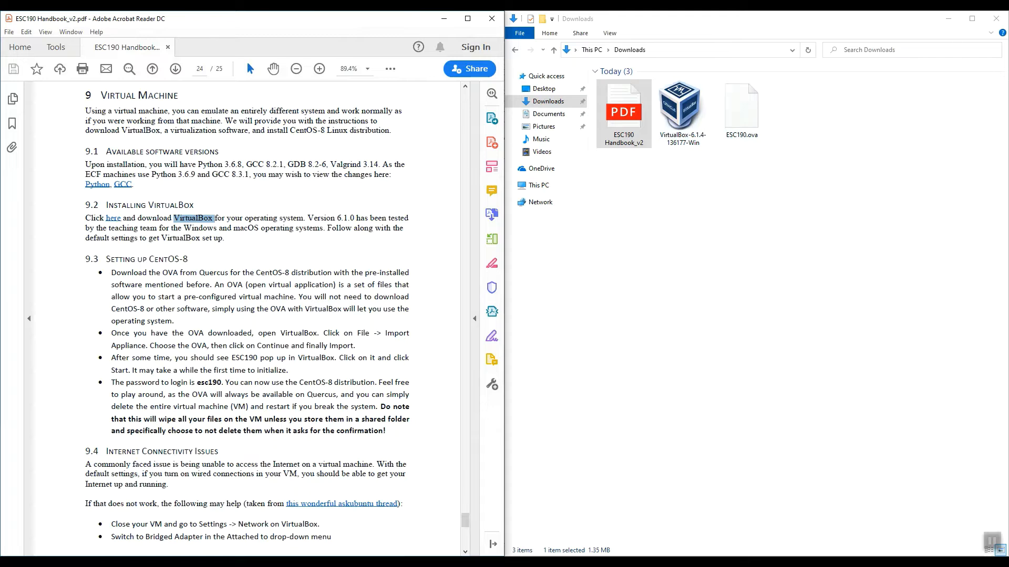
Switch to the VirtualBox downloads page in the browser, maximize it, and examine the Windows hosts and other 6.1.4 platform packages
{"action": "left_click", "coordinate": [172, 25]}
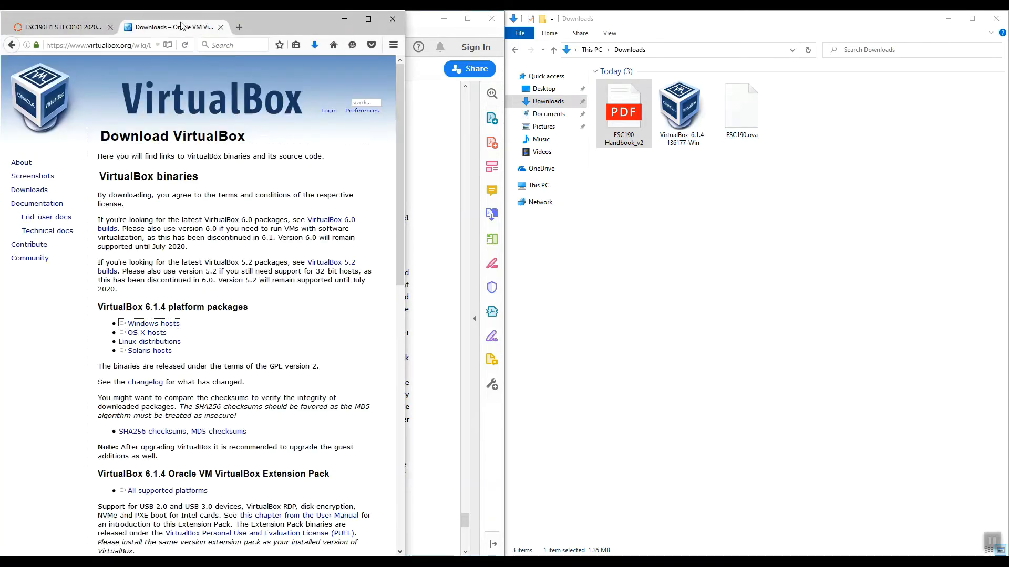
{"action": "left_click", "coordinate": [369, 20]}
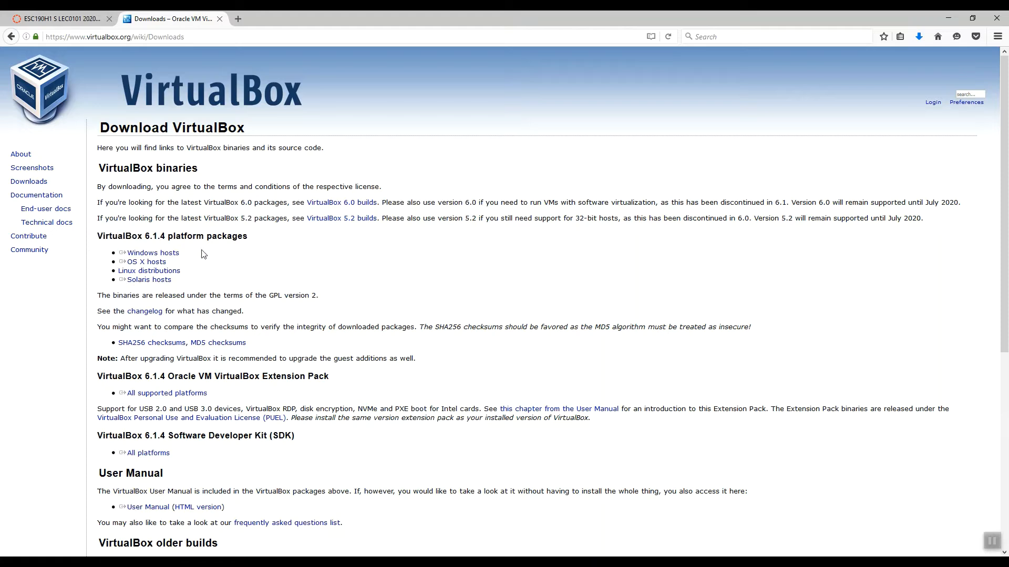
{"action": "left_click_drag", "start_coordinate": [203, 252], "coordinate": [119, 254]}
{"action": "left_click", "coordinate": [187, 268]}
{"action": "left_click", "coordinate": [310, 256]}
Run VirtualBox-6.1.4-136177-Win from the Downloads folder, install it with the default features and options, and start VirtualBox on finishing
{"action": "left_click", "coordinate": [336, 564]}
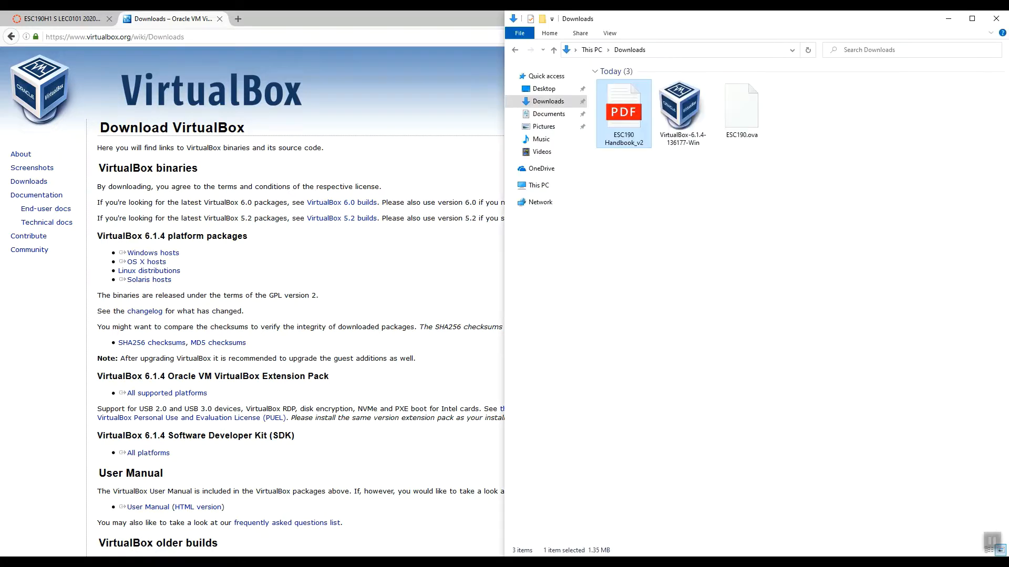
{"action": "double_click", "coordinate": [687, 110]}
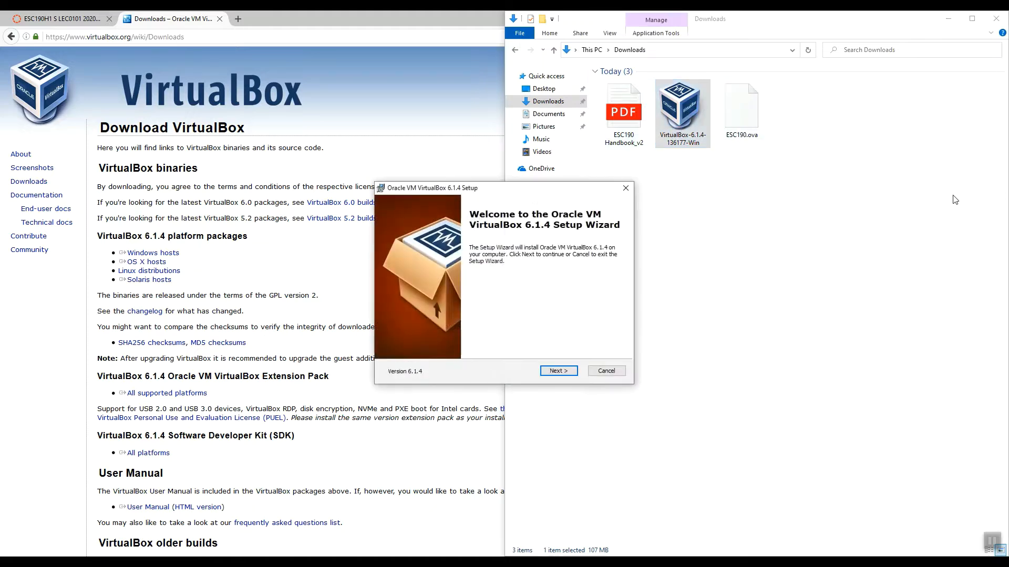
{"action": "left_click", "coordinate": [559, 372]}
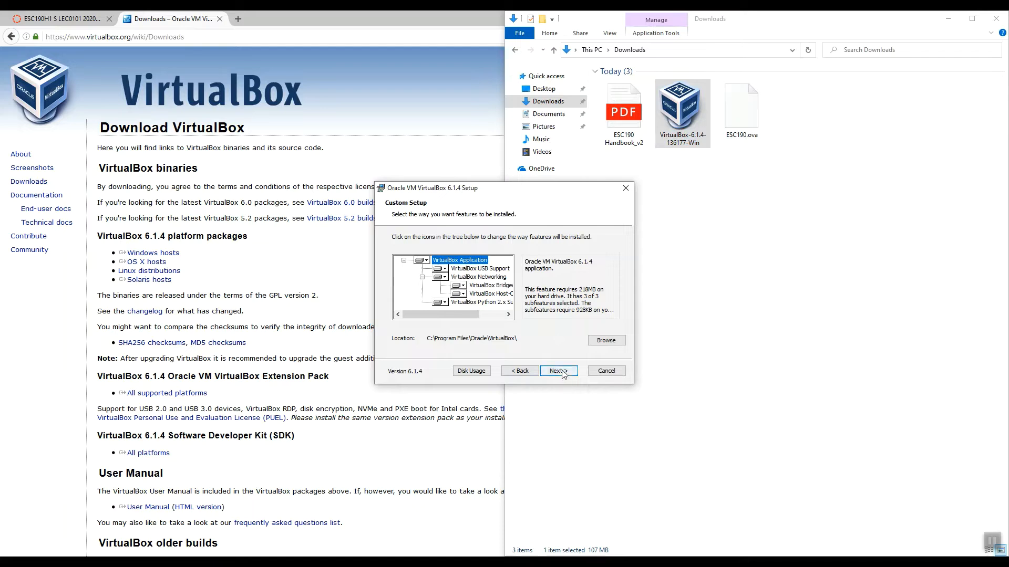
{"action": "left_click", "coordinate": [560, 372]}
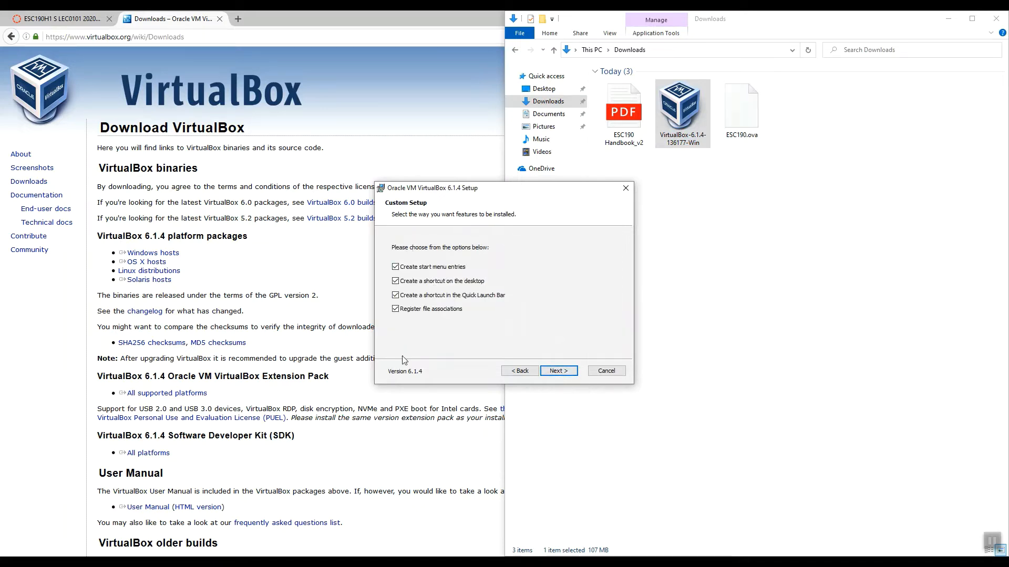
{"action": "left_click", "coordinate": [558, 371]}
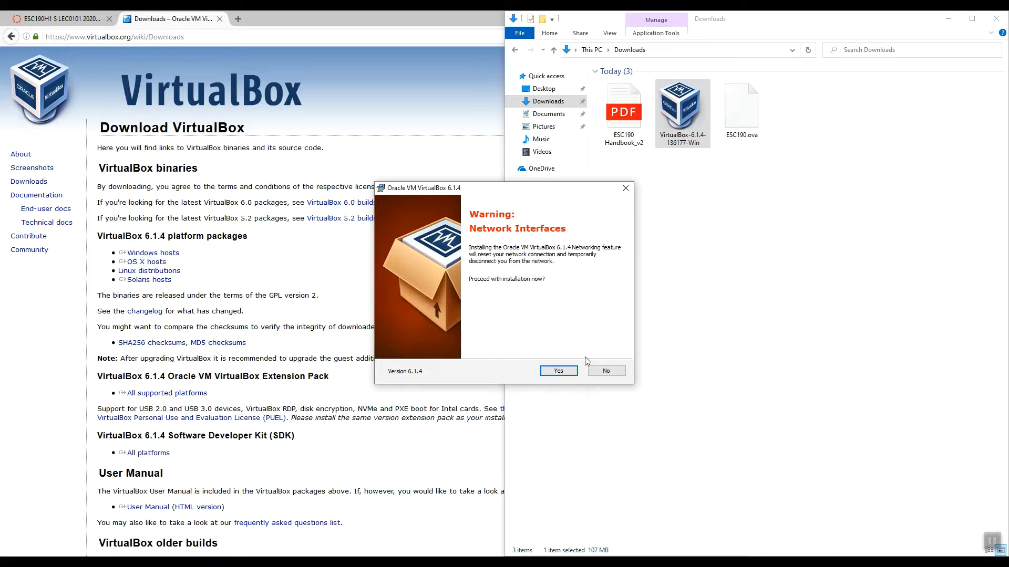
{"action": "left_click", "coordinate": [559, 372]}
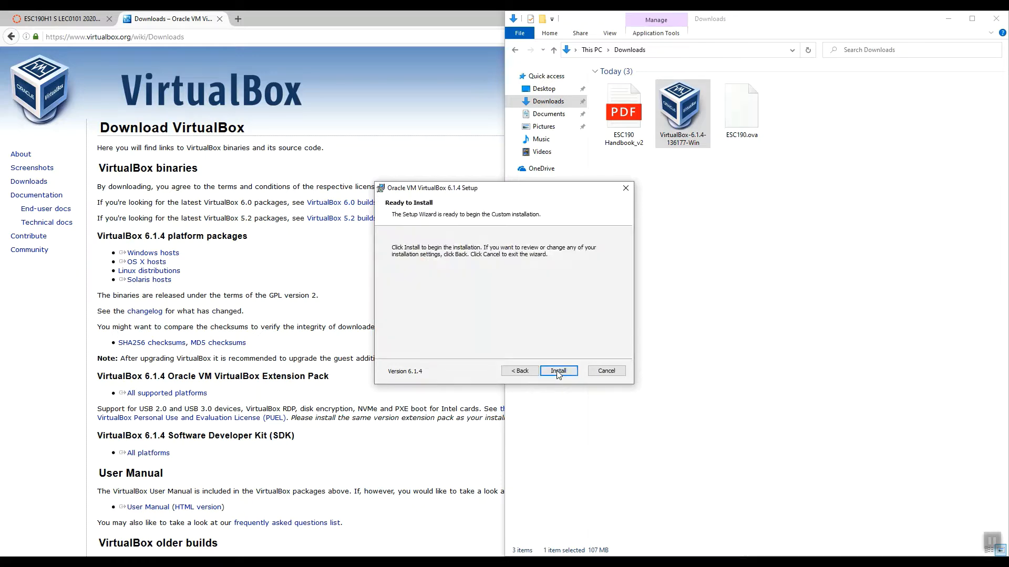
{"action": "left_click", "coordinate": [560, 373]}
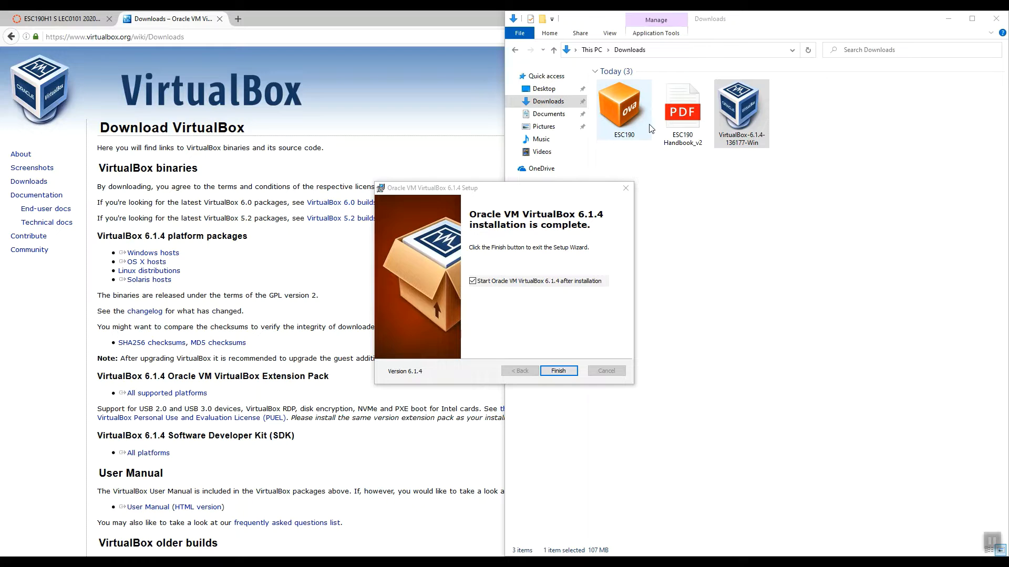
{"action": "left_click", "coordinate": [559, 371]}
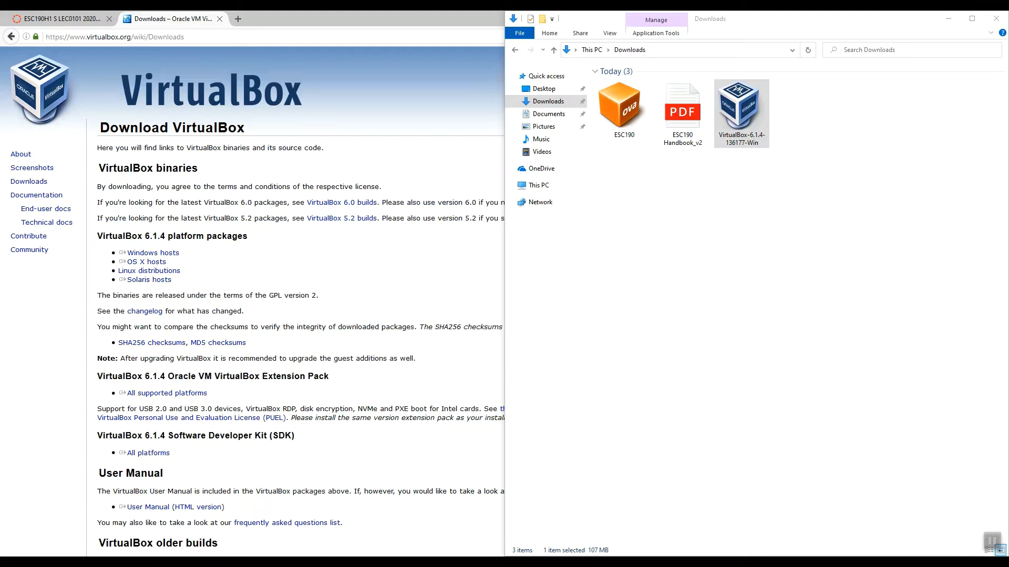
Locate the ESC190.ova file under Supplementary Material on the course page, moving the VirtualBox Manager window aside
{"action": "left_click_drag", "start_coordinate": [533, 158], "coordinate": [620, 154]}
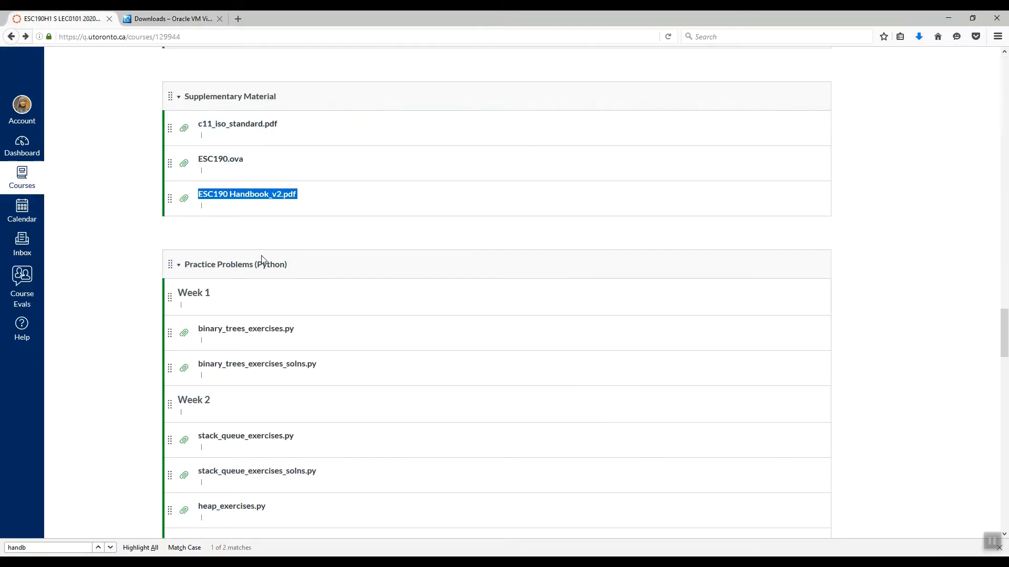
{"action": "scroll", "coordinate": [120, 257], "scroll_direction": "up", "scroll_amount": 2}
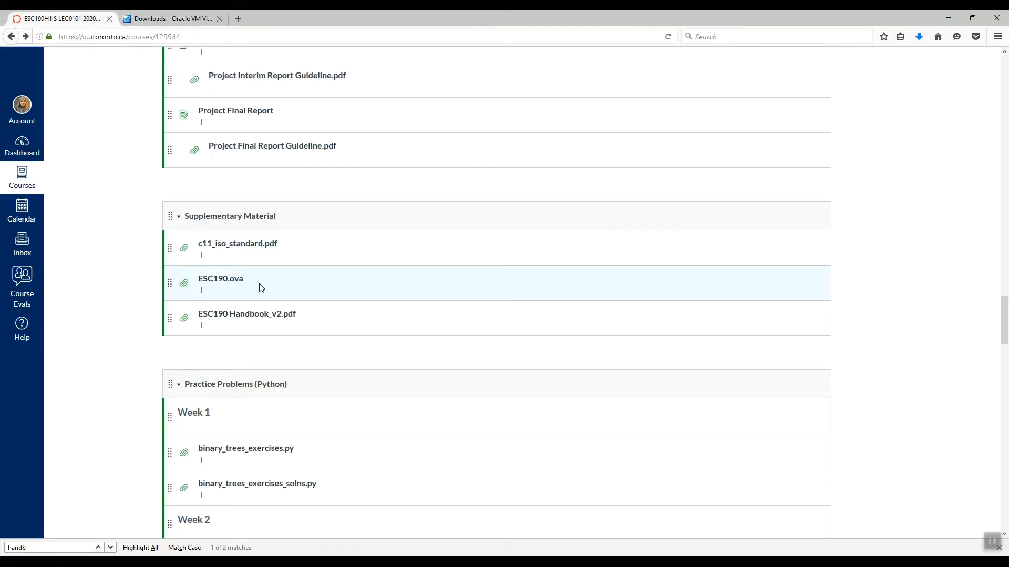
{"action": "left_click_drag", "start_coordinate": [261, 287], "coordinate": [198, 289]}
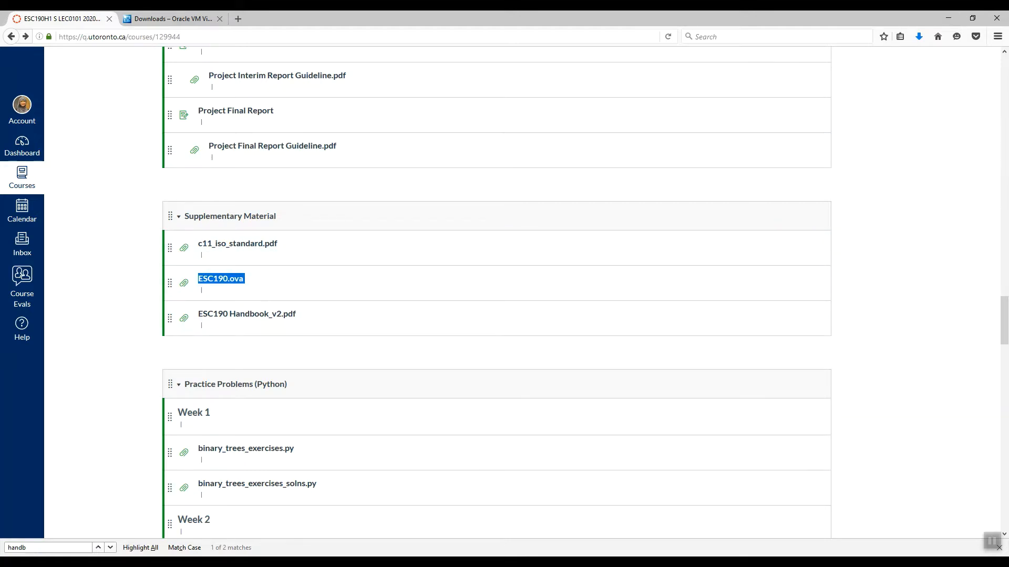
{"action": "left_click_drag", "start_coordinate": [630, 160], "coordinate": [755, 159]}
Return to the handbook PDF and read section 9.3, Setting up CentOS-8, through the appliance import instructions
{"action": "key", "text": "alt+Tab"}
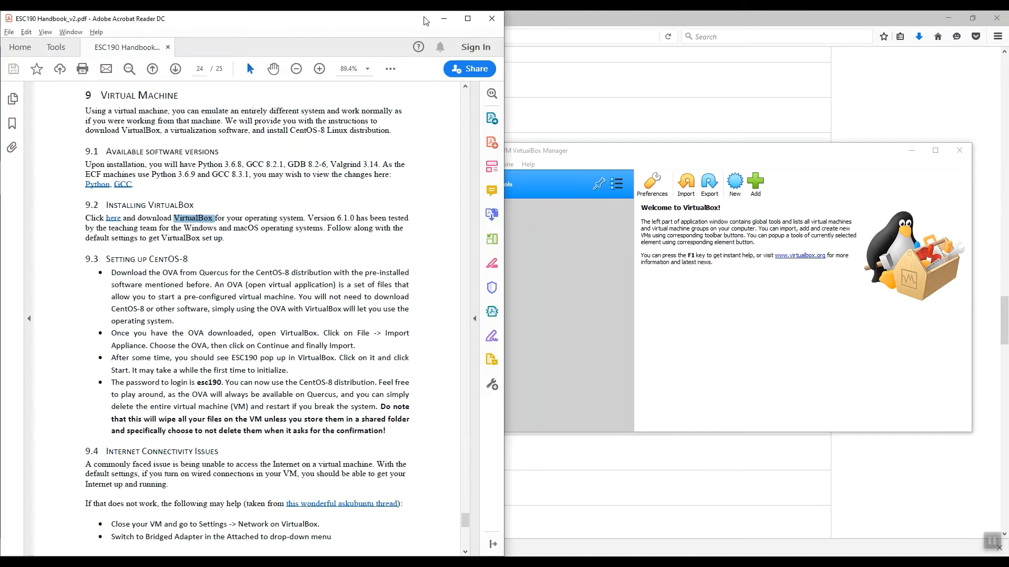
{"action": "scroll", "coordinate": [376, 259], "scroll_direction": "down", "scroll_amount": 1}
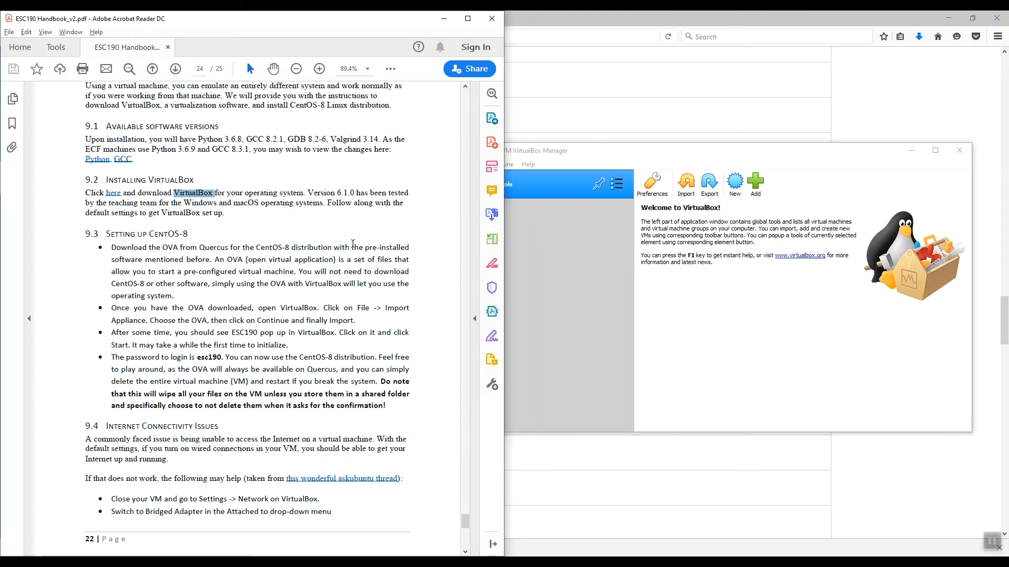
{"action": "left_click_drag", "start_coordinate": [107, 233], "coordinate": [190, 232]}
{"action": "left_click_drag", "start_coordinate": [111, 248], "coordinate": [252, 309]}
{"action": "left_click", "coordinate": [632, 154]}
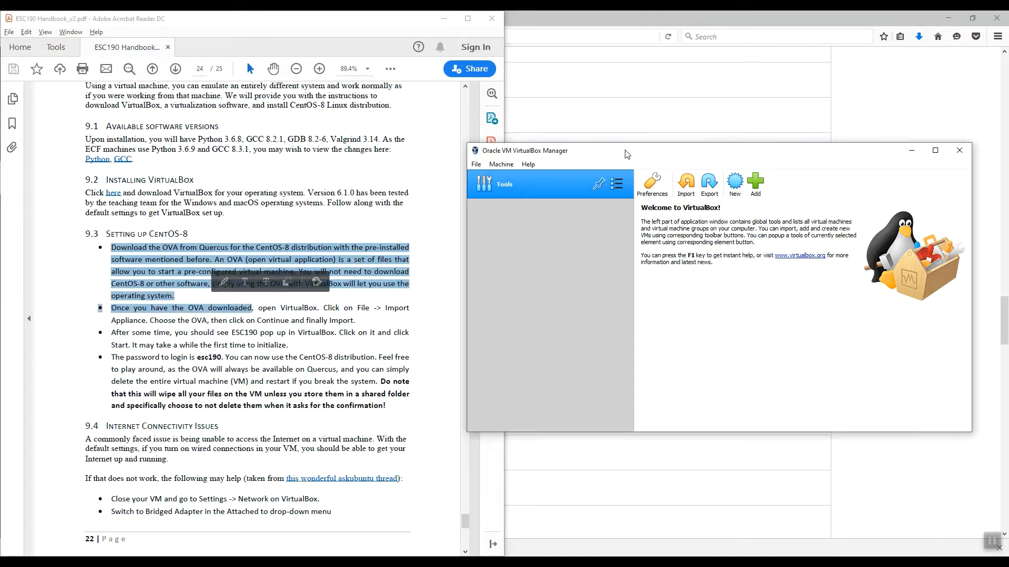
{"action": "left_click", "coordinate": [344, 308]}
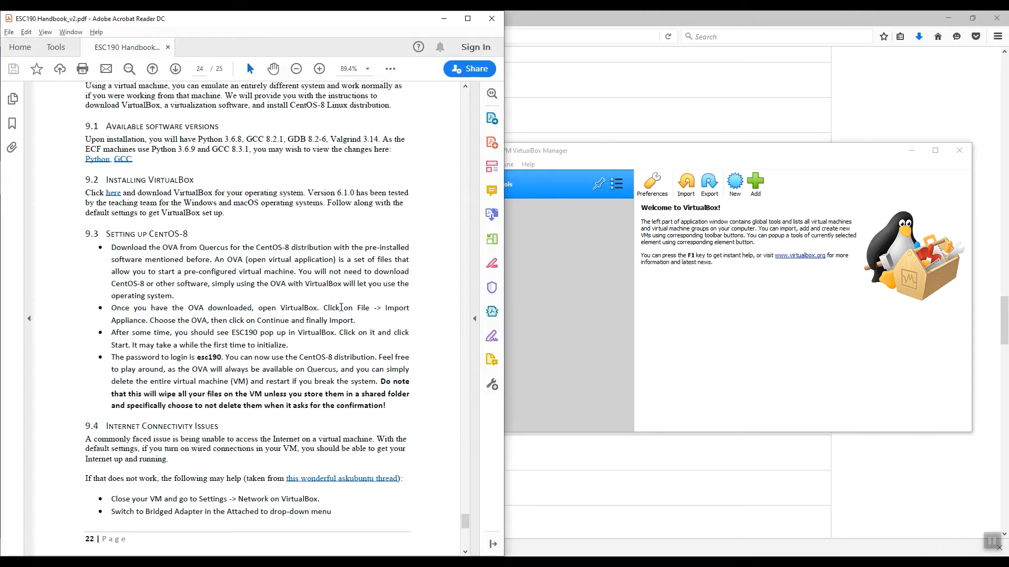
{"action": "left_click_drag", "start_coordinate": [344, 308], "coordinate": [175, 322]}
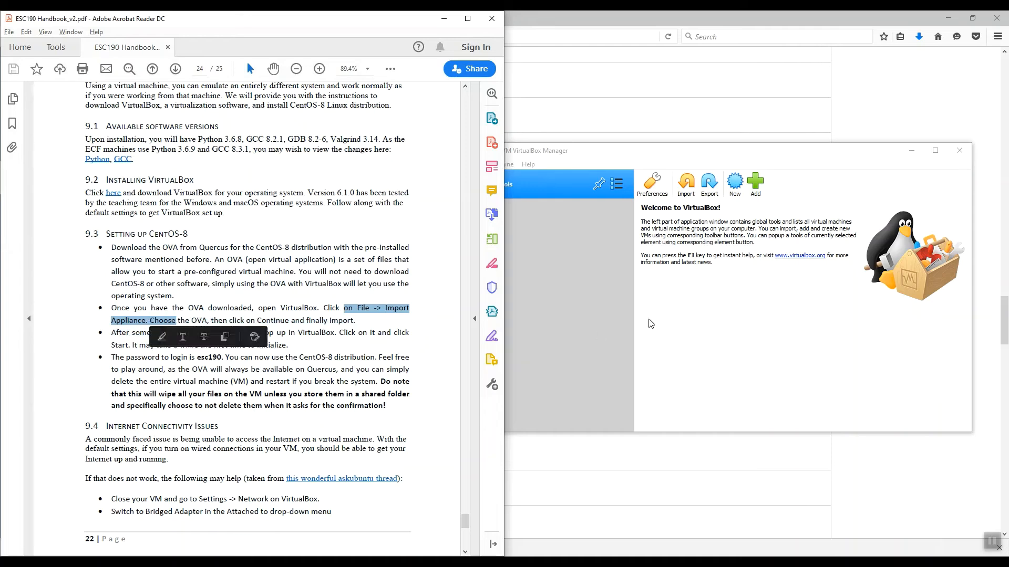
Start an appliance import in VirtualBox Manager, choose ESC190.ova from the Downloads folder, and continue to the appliance settings
{"action": "left_click", "coordinate": [579, 306]}
{"action": "left_click", "coordinate": [476, 165]}
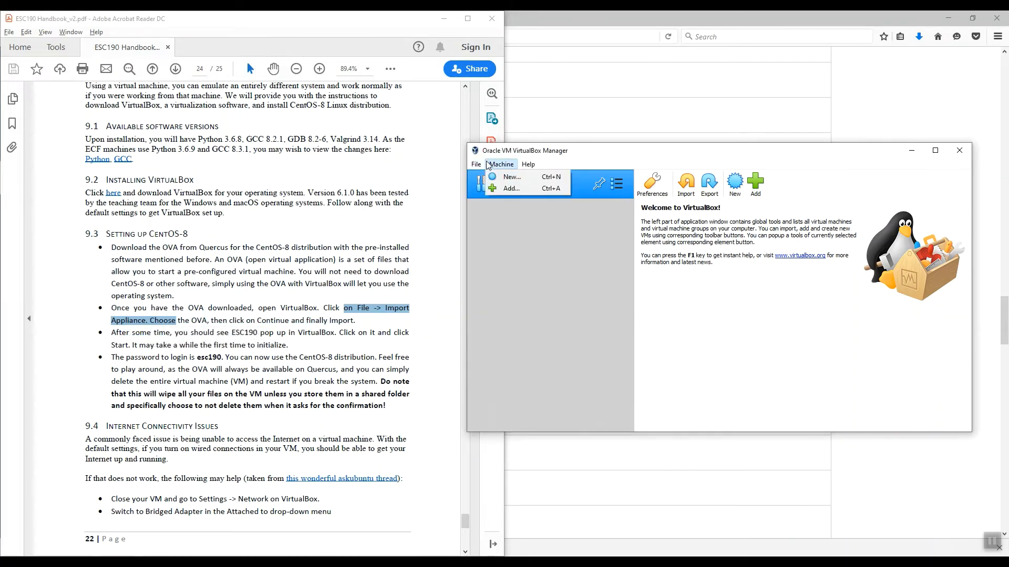
{"action": "left_click", "coordinate": [486, 194]}
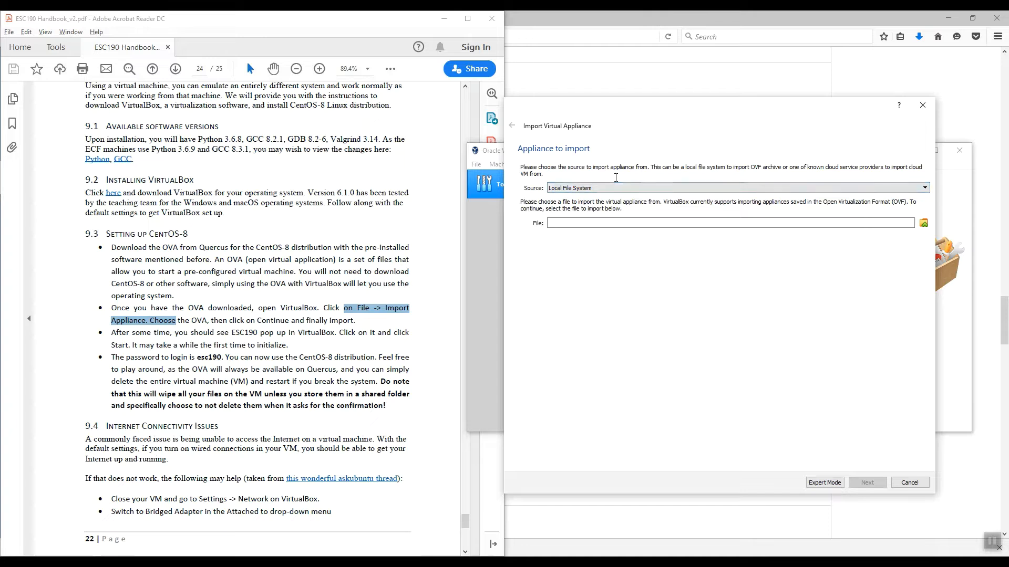
{"action": "left_click", "coordinate": [924, 225]}
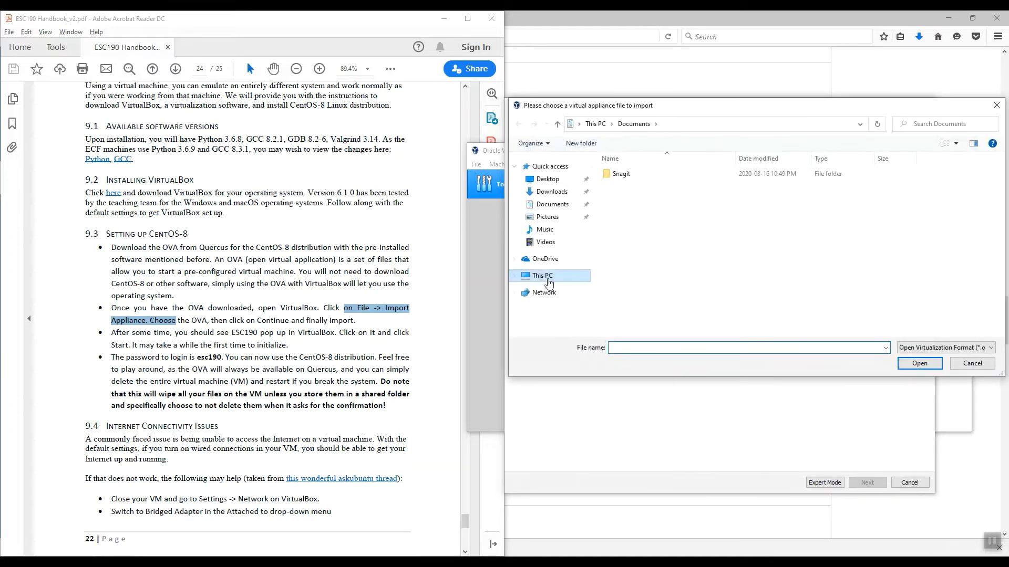
{"action": "left_click", "coordinate": [551, 191]}
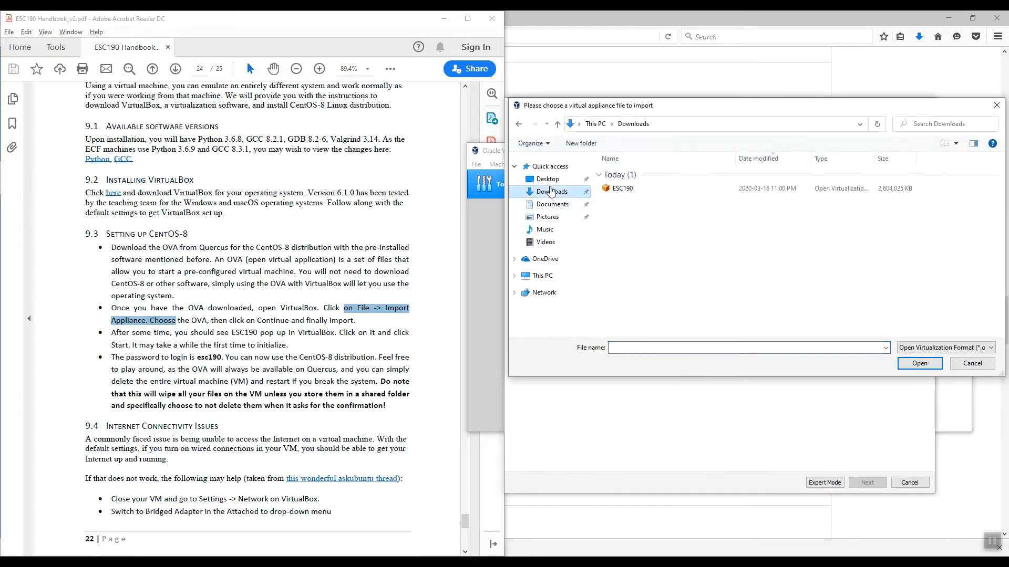
{"action": "left_click", "coordinate": [624, 191]}
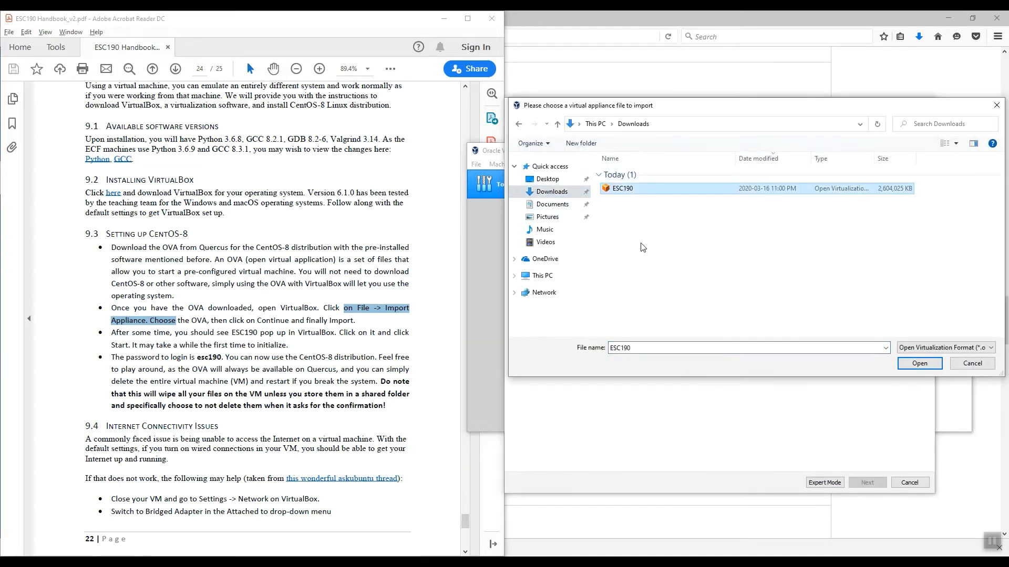
{"action": "double_click", "coordinate": [621, 189]}
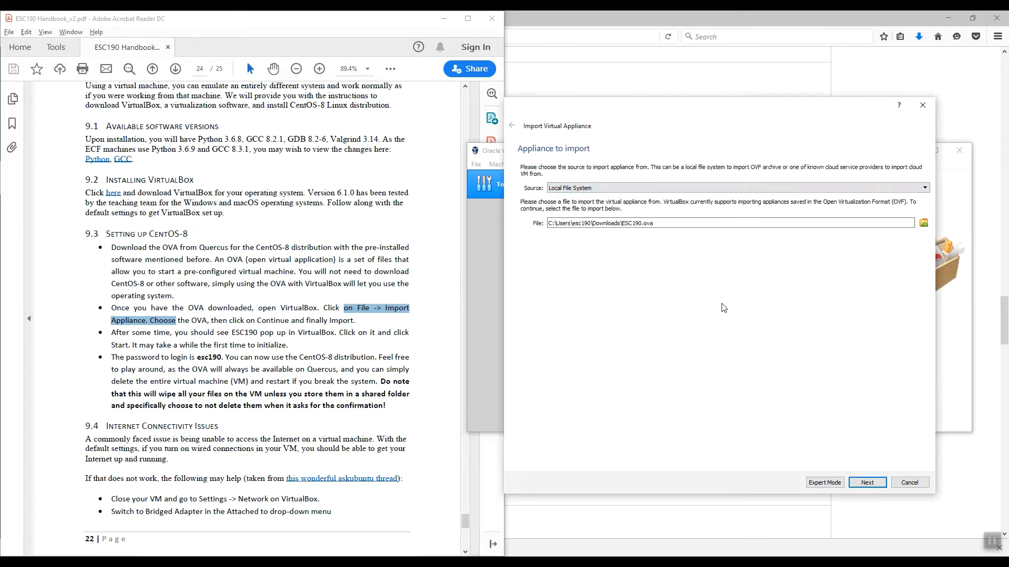
{"action": "left_click", "coordinate": [866, 483]}
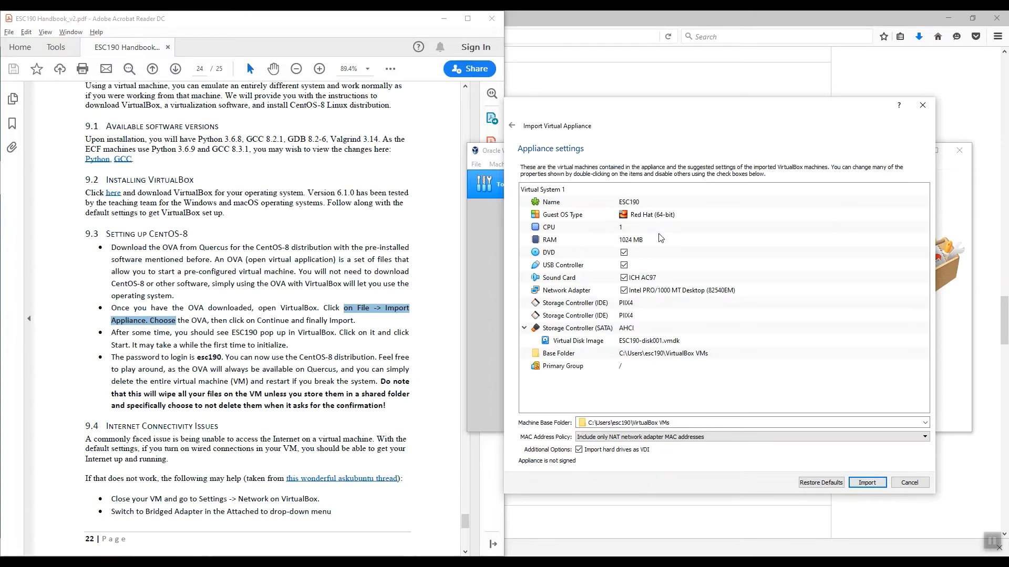
Check the RAM setting, keep it at 1024 MB, and import the ESC190 virtual machine with the suggested settings
{"action": "left_click", "coordinate": [621, 241]}
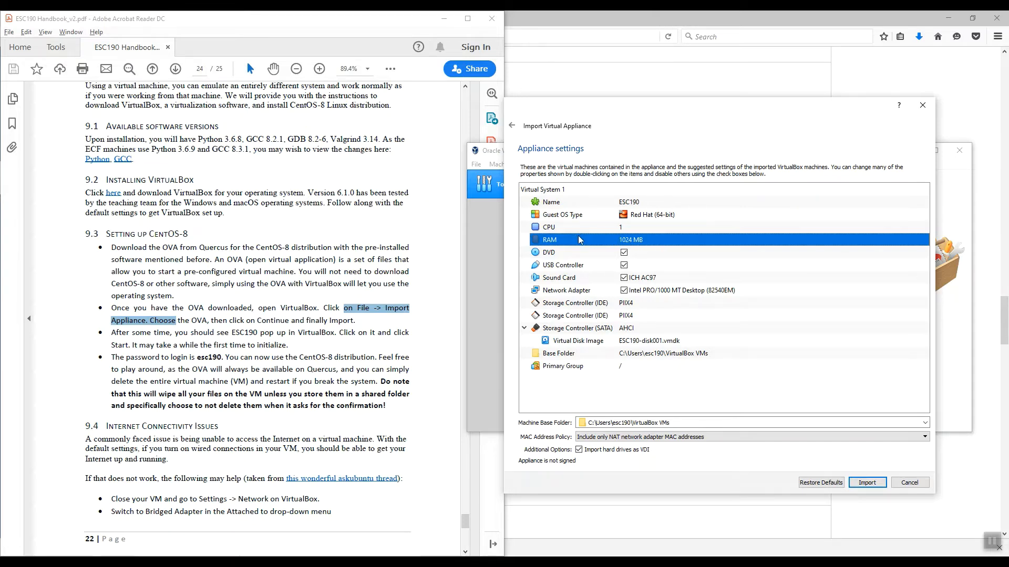
{"action": "double_click", "coordinate": [639, 240]}
{"action": "left_click_drag", "start_coordinate": [630, 241], "coordinate": [617, 240]}
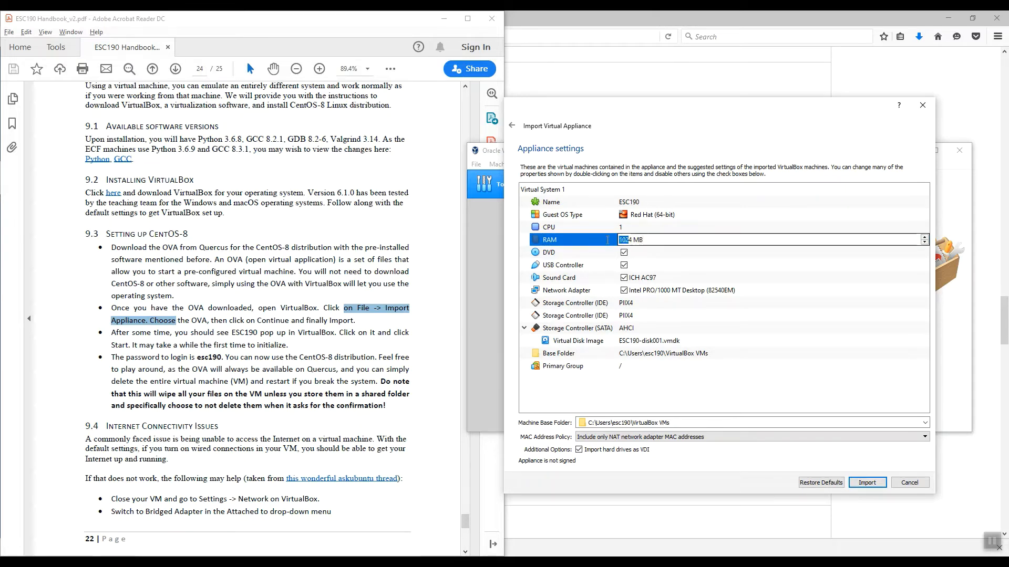
{"action": "left_click", "coordinate": [650, 240]}
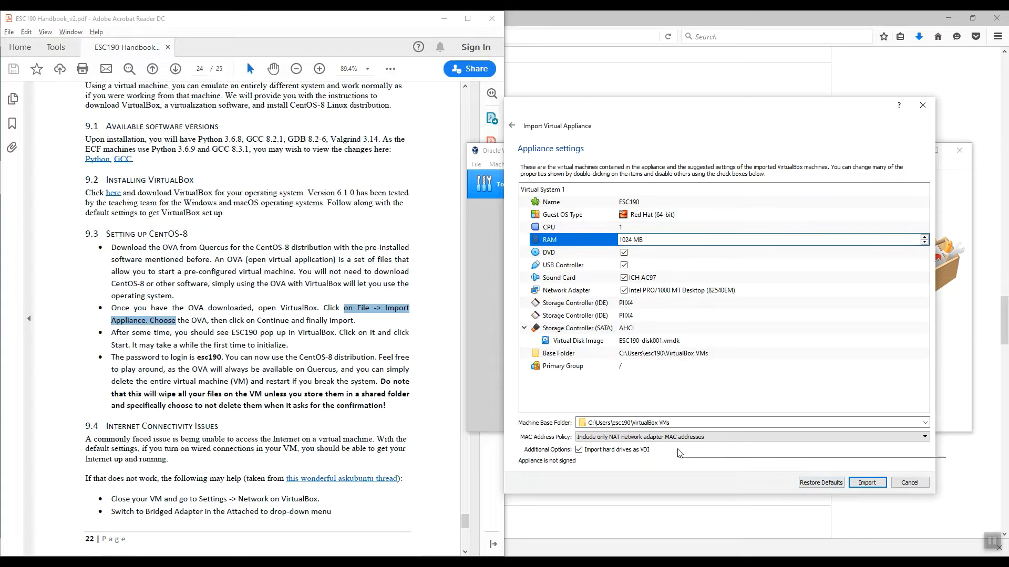
{"action": "left_click", "coordinate": [867, 483]}
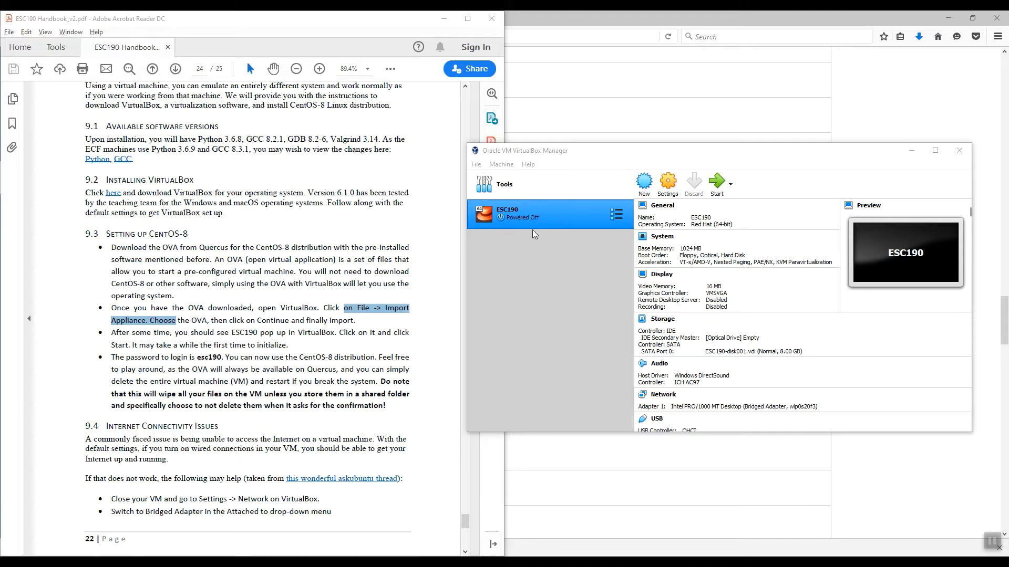
Open the ESC190 machine's settings and raise its base memory to 2048 MB in the System section
{"action": "left_click", "coordinate": [666, 188]}
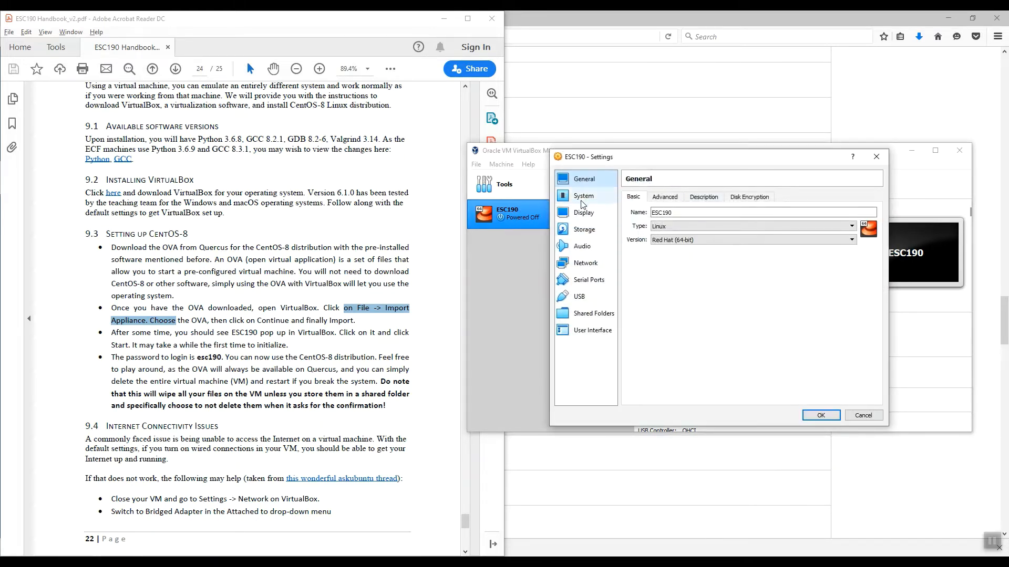
{"action": "left_click", "coordinate": [580, 198]}
{"action": "mouse_move", "coordinate": [702, 212]}
{"action": "left_mouse_down"}
{"action": "mouse_move", "coordinate": [682, 212]}
{"action": "mouse_move", "coordinate": [722, 214]}
{"action": "left_mouse_up"}
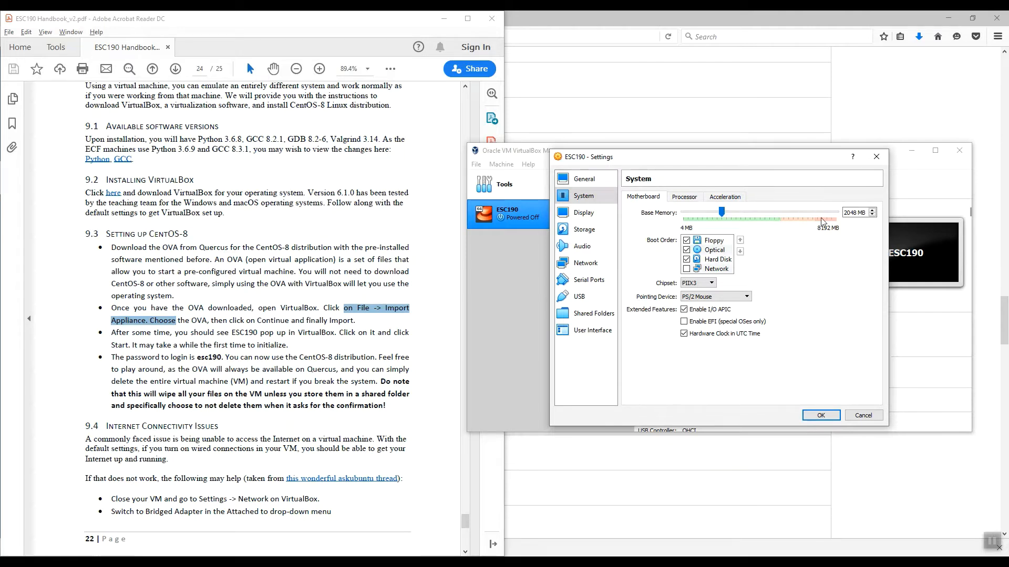
Look up the host computer's installed memory in the Windows system properties of This PC, and close both windows
{"action": "left_click", "coordinate": [47, 565]}
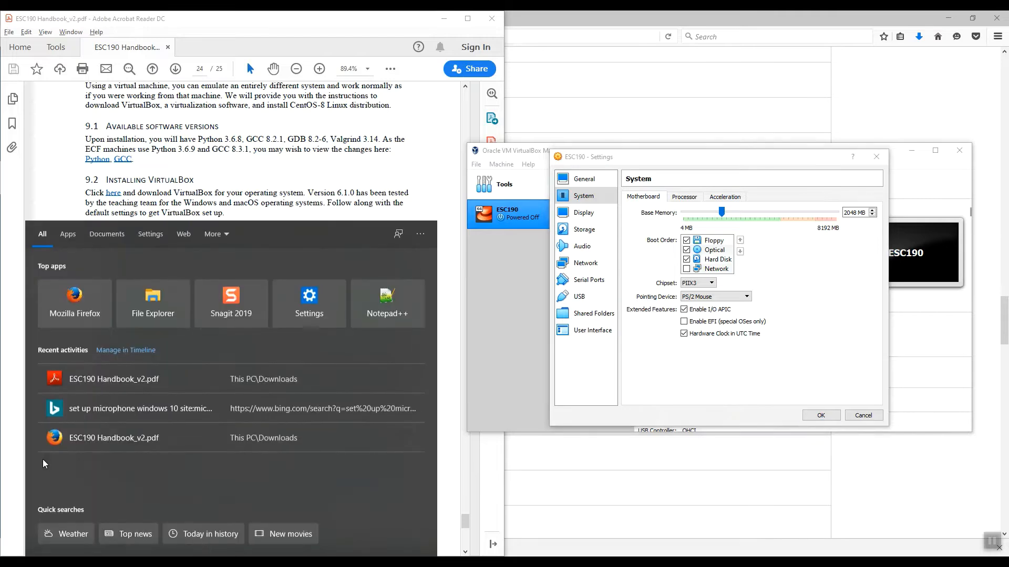
{"action": "type", "text": "com"}
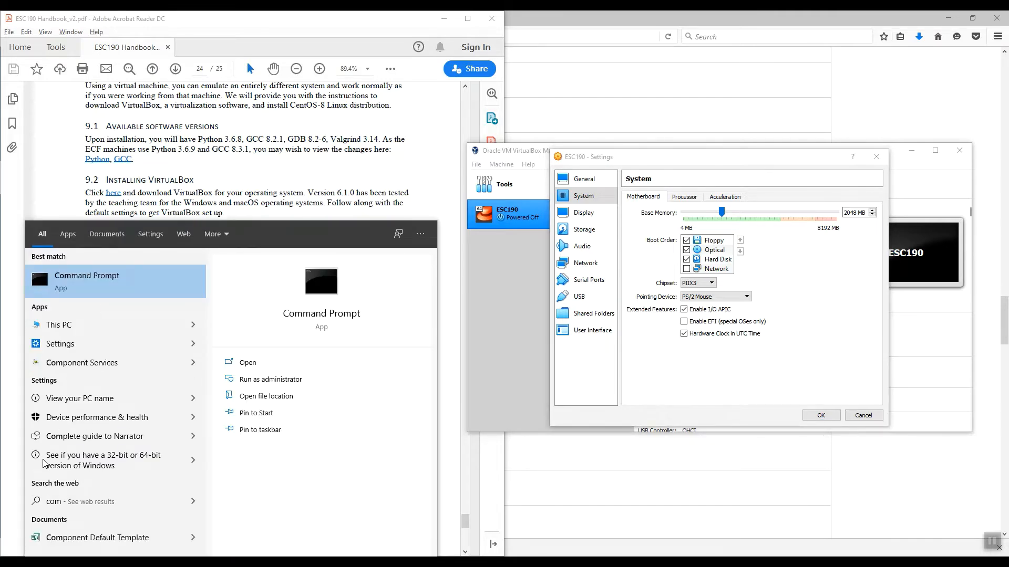
{"action": "left_click", "coordinate": [59, 324]}
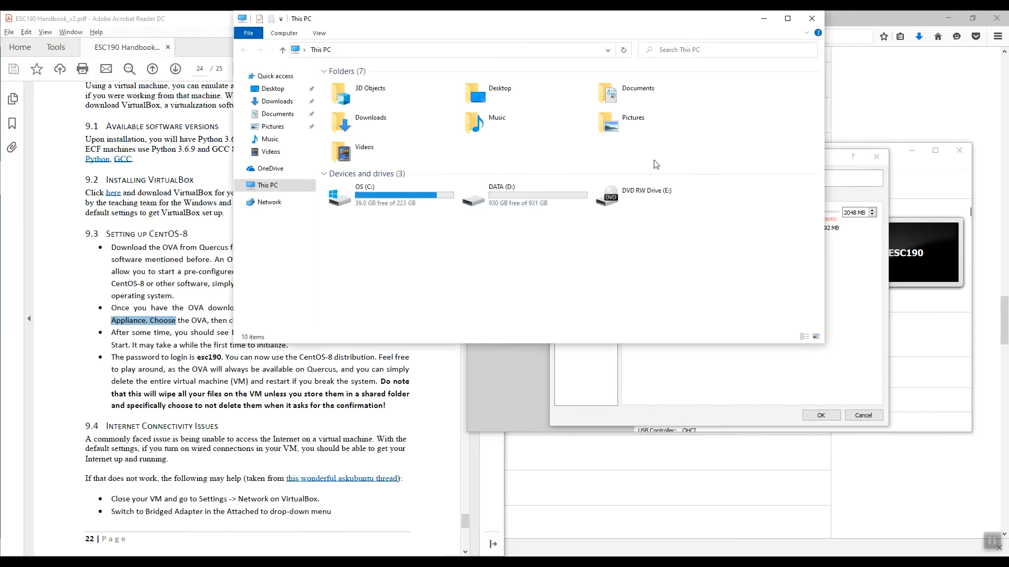
{"action": "left_click_drag", "start_coordinate": [489, 26], "coordinate": [552, 131]}
{"action": "right_click", "coordinate": [500, 338]}
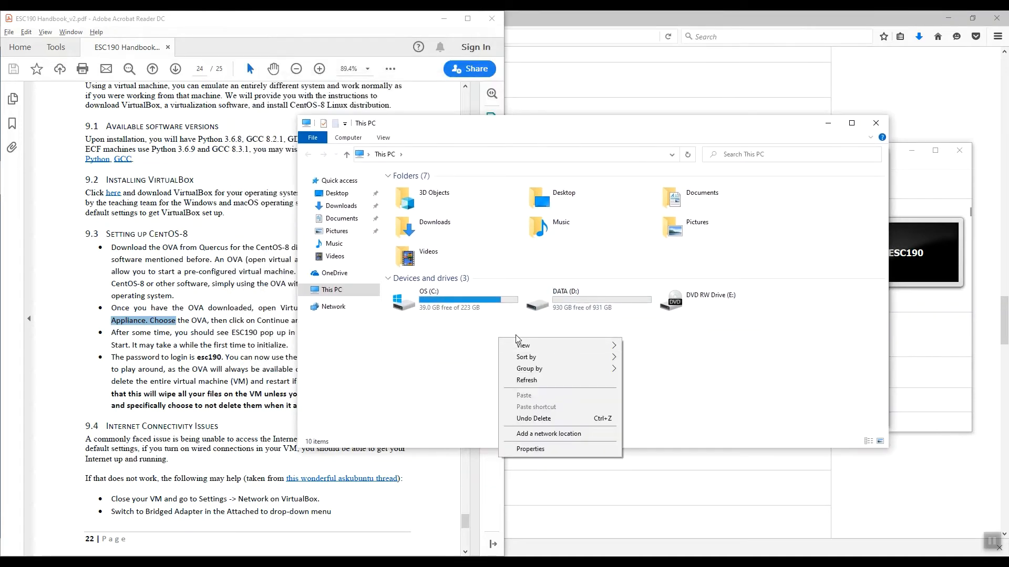
{"action": "left_click", "coordinate": [531, 449]}
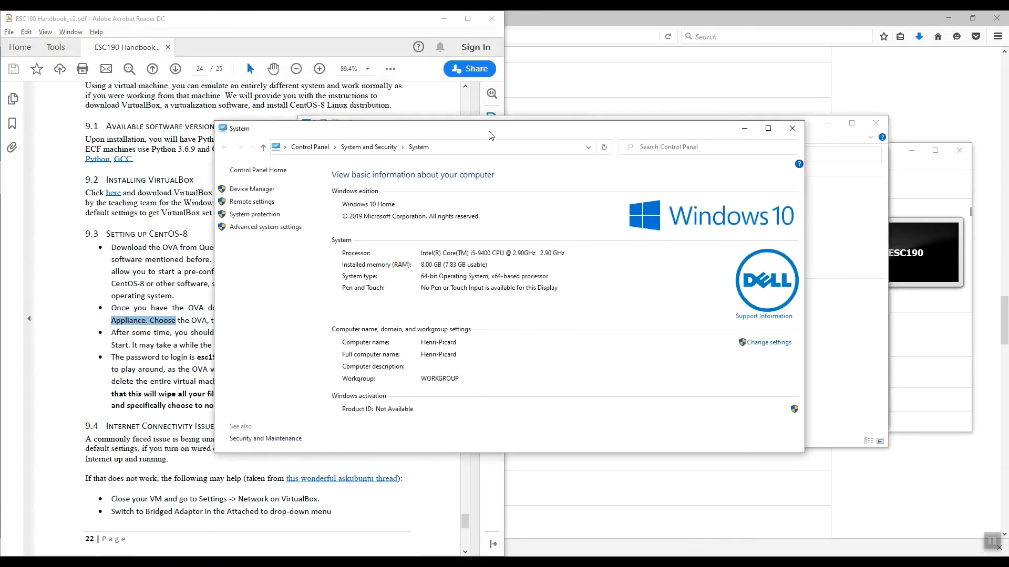
{"action": "left_click_drag", "start_coordinate": [469, 125], "coordinate": [498, 144]}
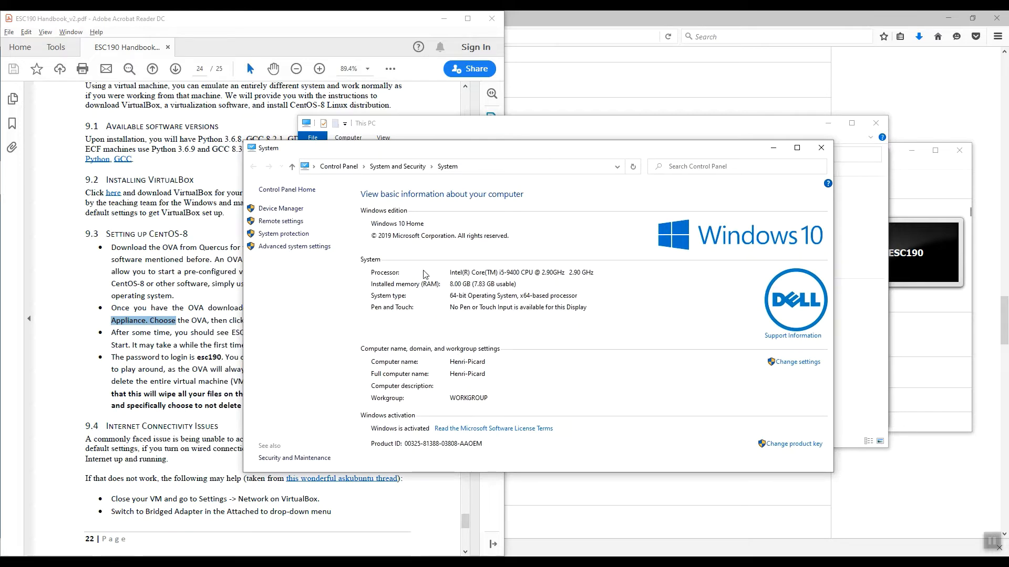
{"action": "left_click", "coordinate": [821, 148]}
{"action": "left_click", "coordinate": [875, 122]}
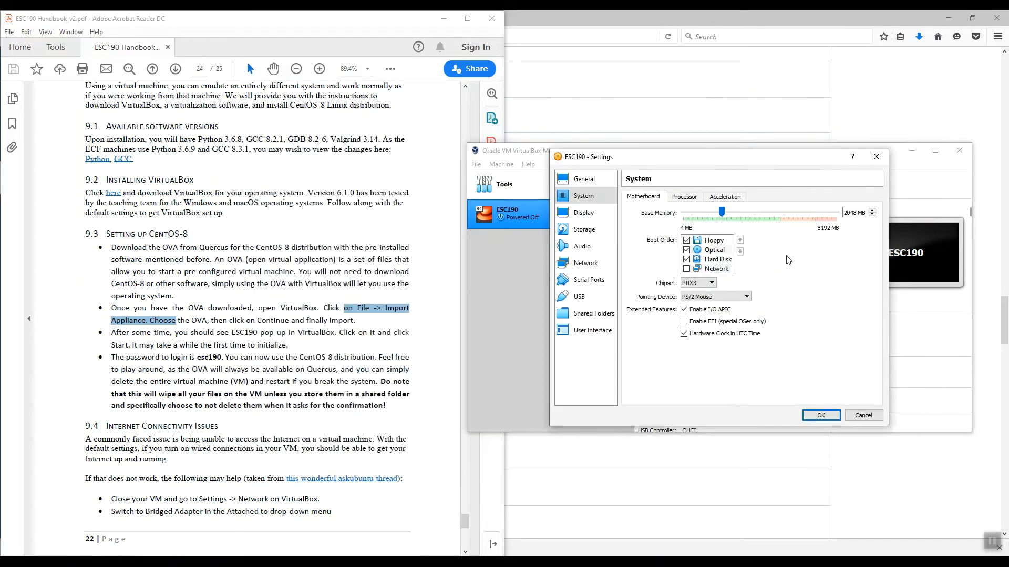
Set the ESC190 machine's base memory to 4096 MB and save the settings
{"action": "left_click_drag", "start_coordinate": [726, 216], "coordinate": [763, 214]}
{"action": "left_click", "coordinate": [818, 418]}
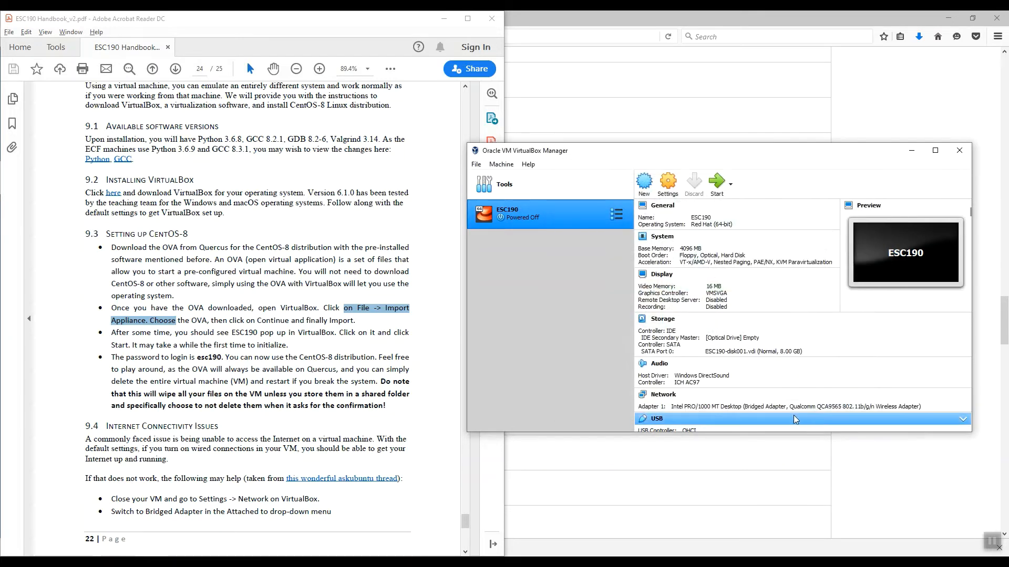
Start the ESC190 virtual machine, dismiss its keyboard and mouse notices, and arrange its window beside the handbook with VirtualBox Manager minimized
{"action": "left_click", "coordinate": [718, 184]}
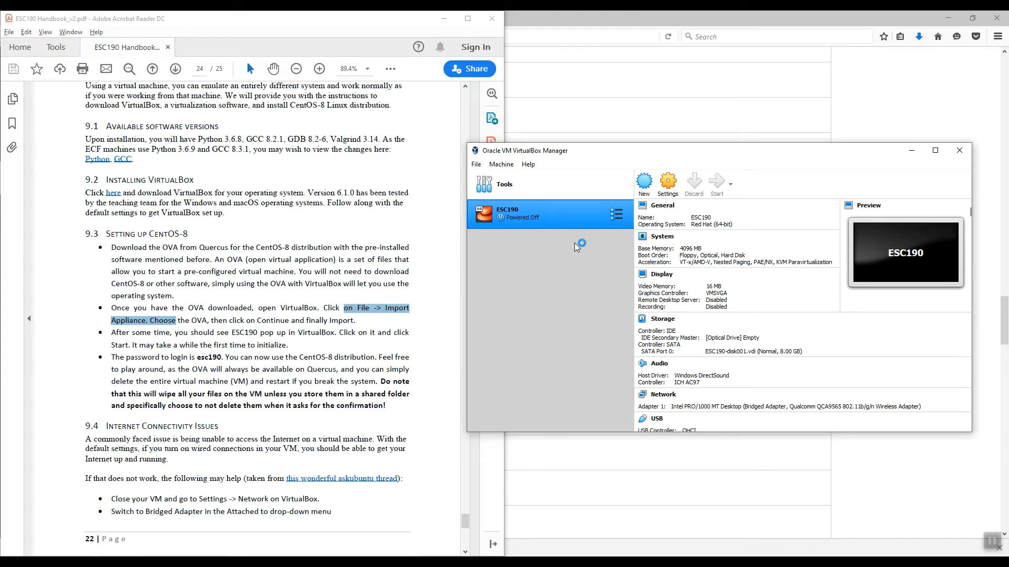
{"action": "left_click_drag", "start_coordinate": [859, 88], "coordinate": [502, 162]}
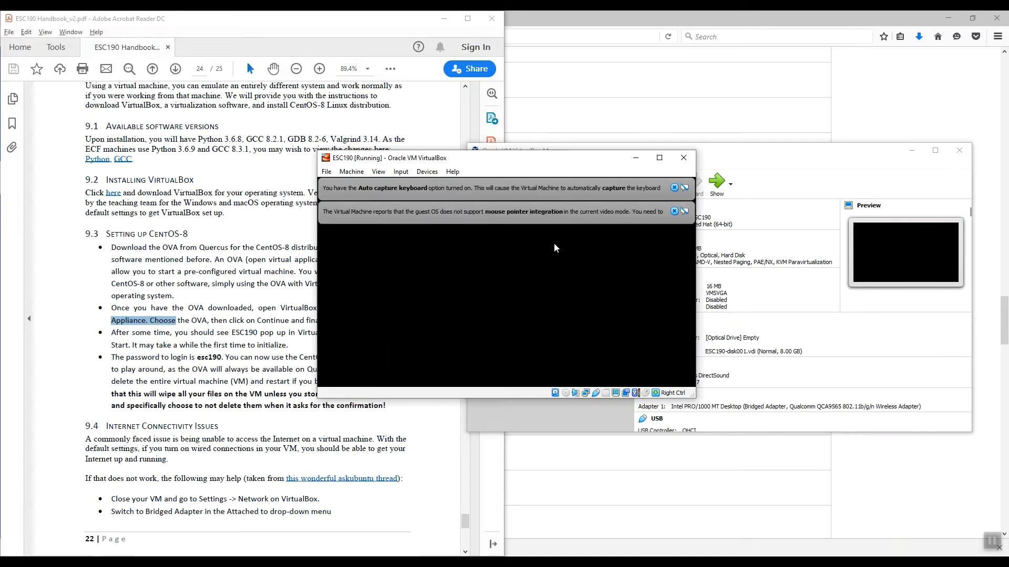
{"action": "left_click", "coordinate": [716, 211]}
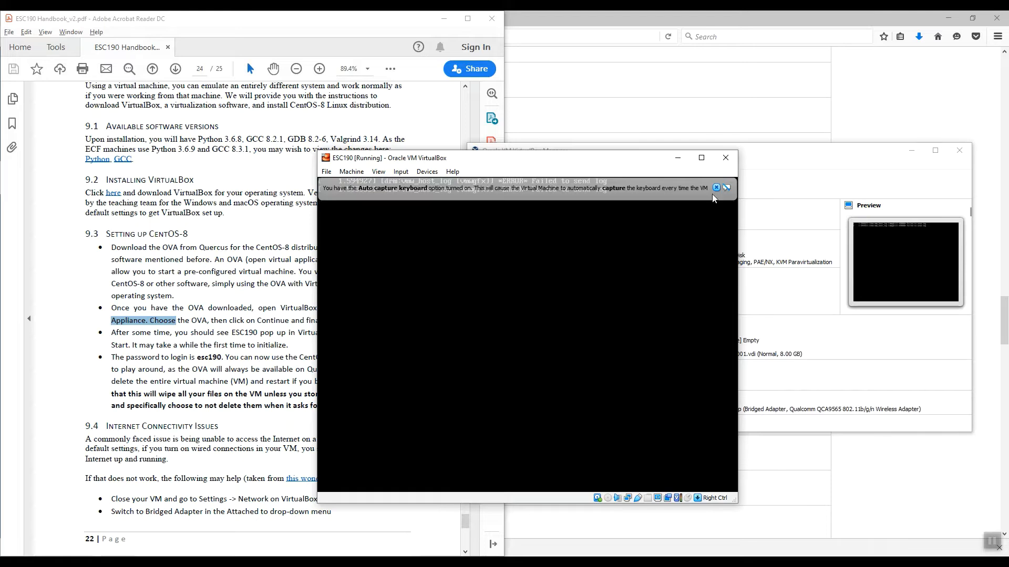
{"action": "left_click", "coordinate": [716, 188]}
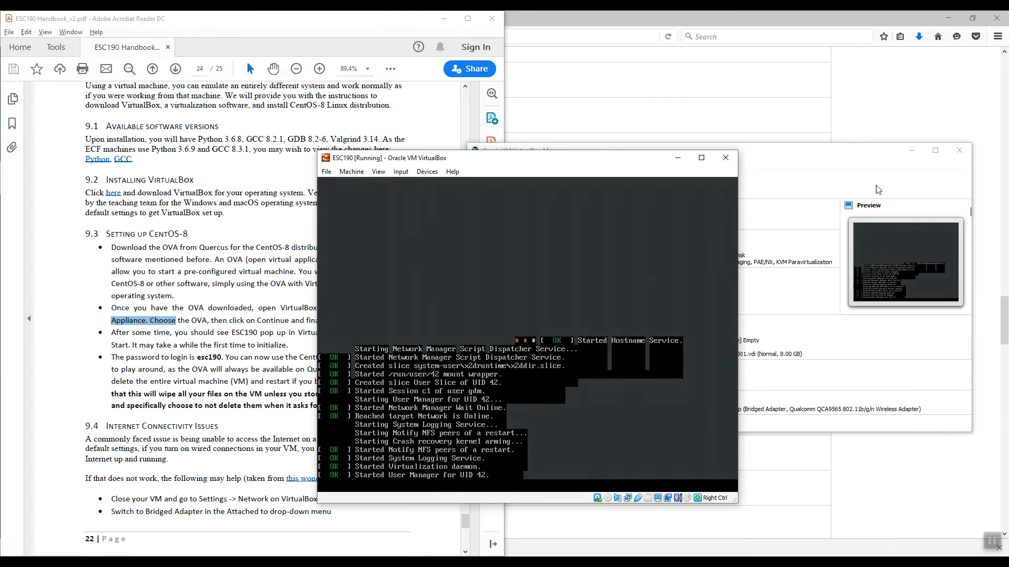
{"action": "left_click", "coordinate": [910, 150]}
{"action": "left_click_drag", "start_coordinate": [562, 165], "coordinate": [770, 131]}
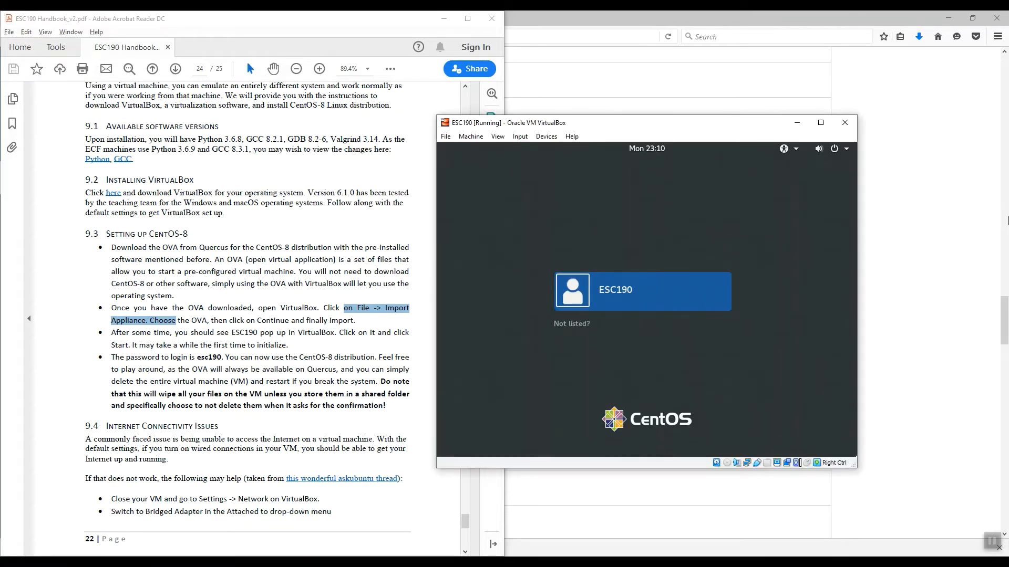
Select the ESC190 user on the CentOS login screen and sign in with the account password
{"action": "key", "text": "Return"}
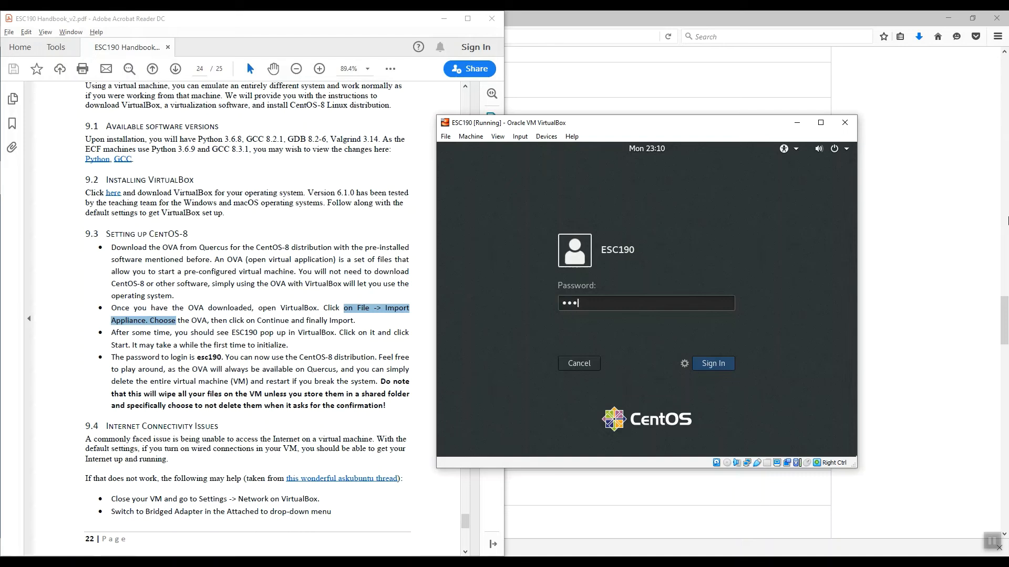
{"action": "key", "text": "Return"}
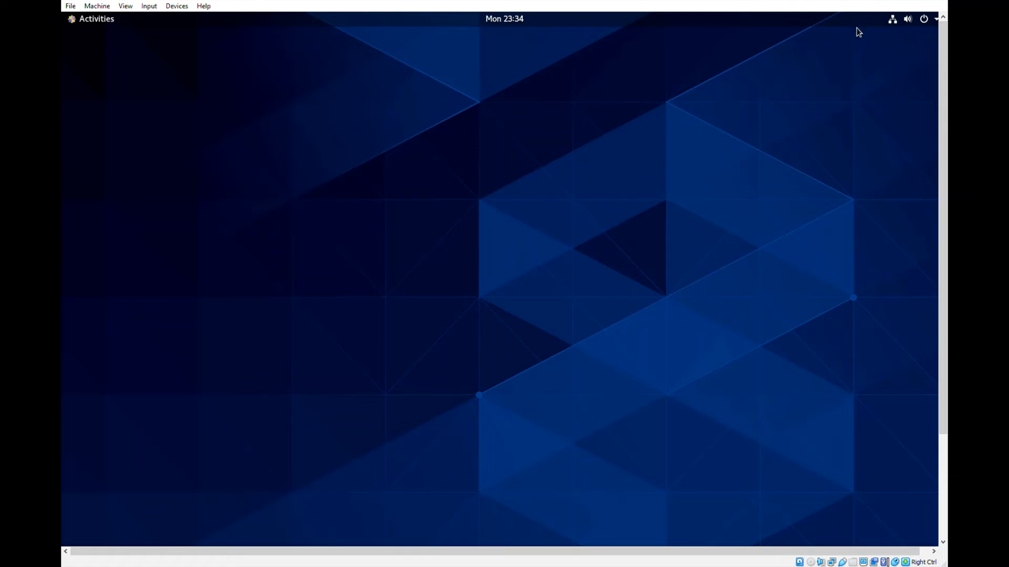
Turn off the wired network connection in the CentOS system menu
{"action": "left_click", "coordinate": [934, 21]}
{"action": "left_click", "coordinate": [933, 21]}
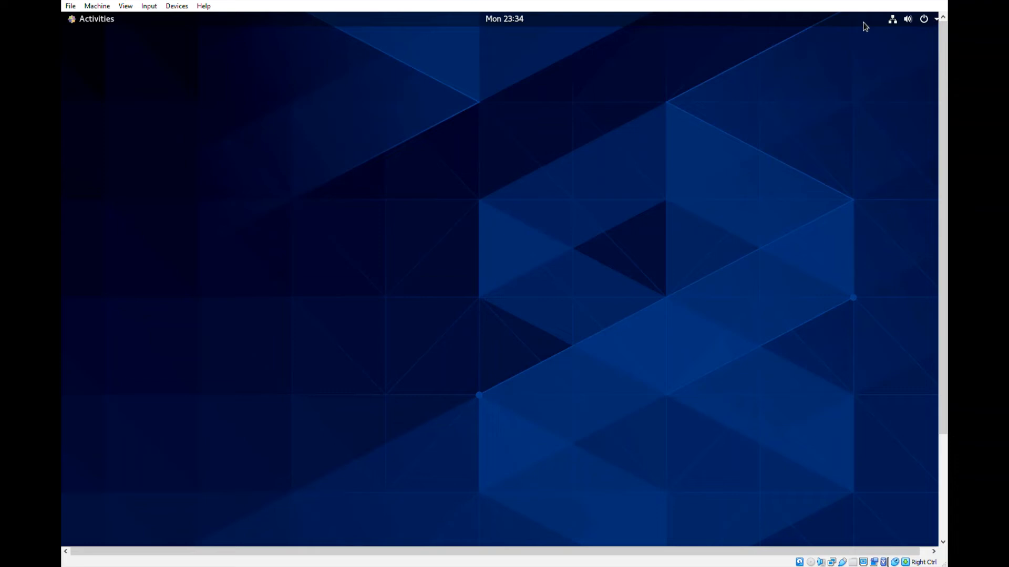
{"action": "left_click", "coordinate": [897, 19]}
{"action": "left_click", "coordinate": [846, 87]}
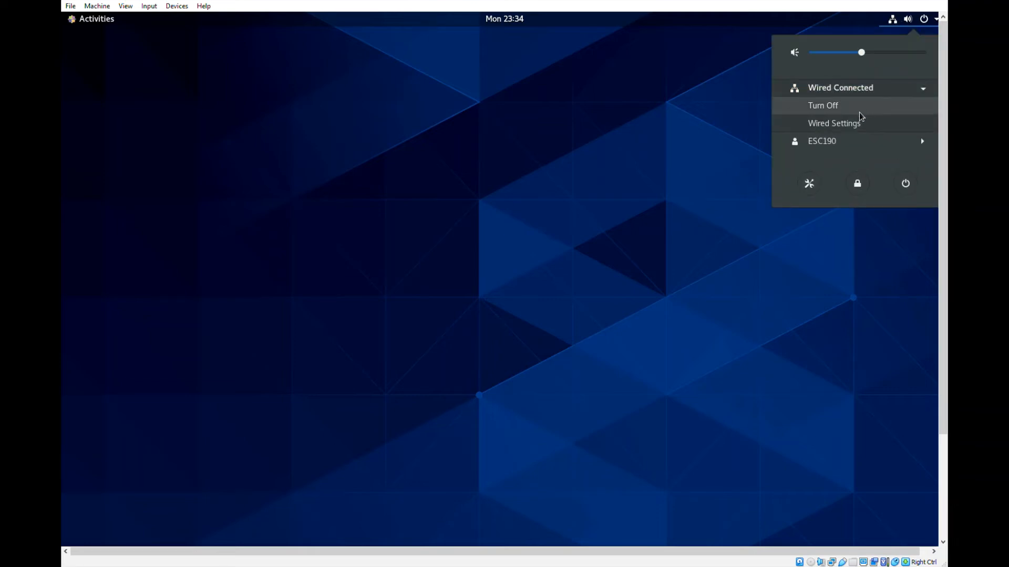
{"action": "left_click", "coordinate": [843, 104]}
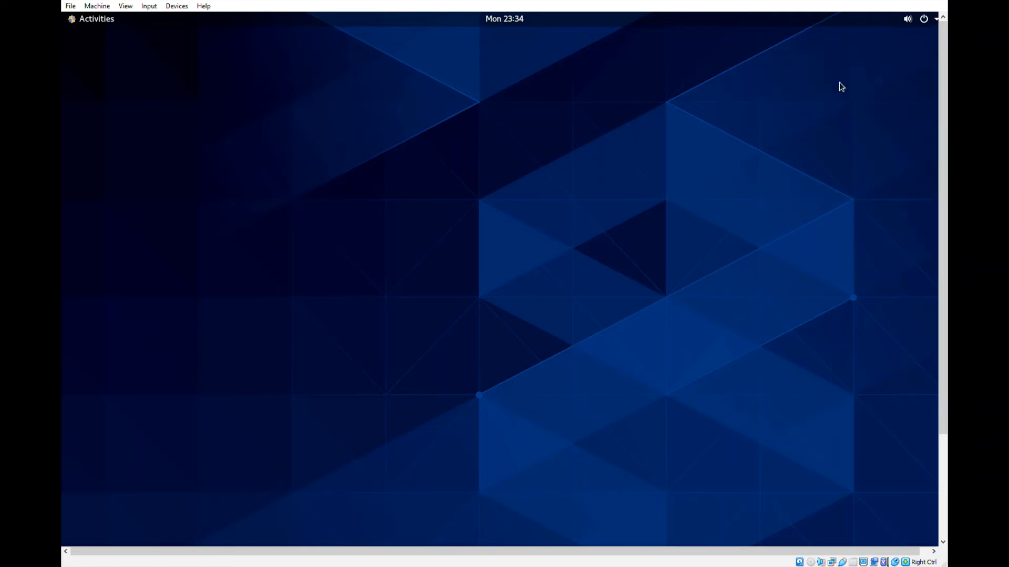
Turn the wired network connection back on and check its status in the system menu
{"action": "left_click", "coordinate": [934, 22]}
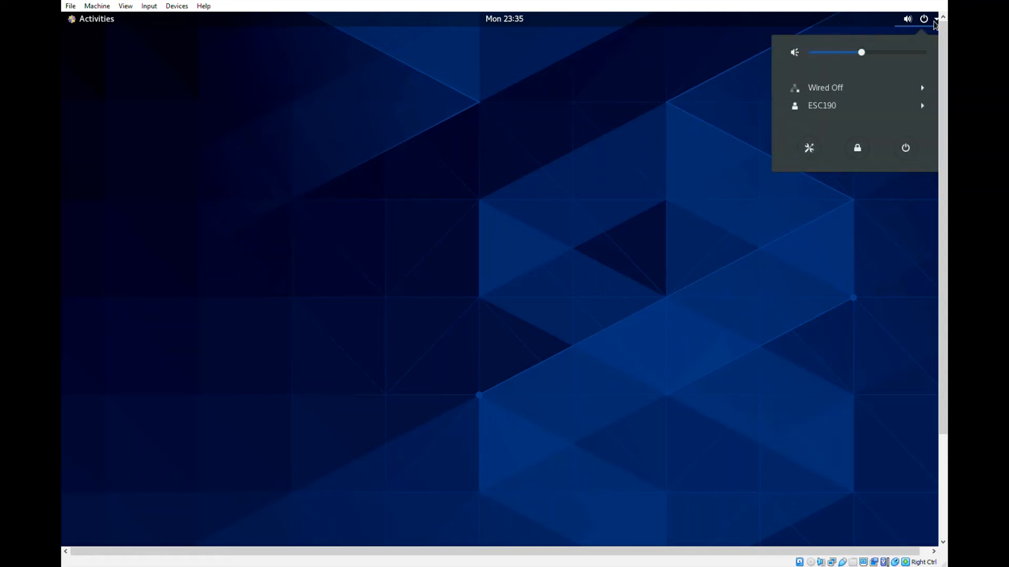
{"action": "left_click", "coordinate": [799, 90]}
{"action": "left_click", "coordinate": [819, 105]}
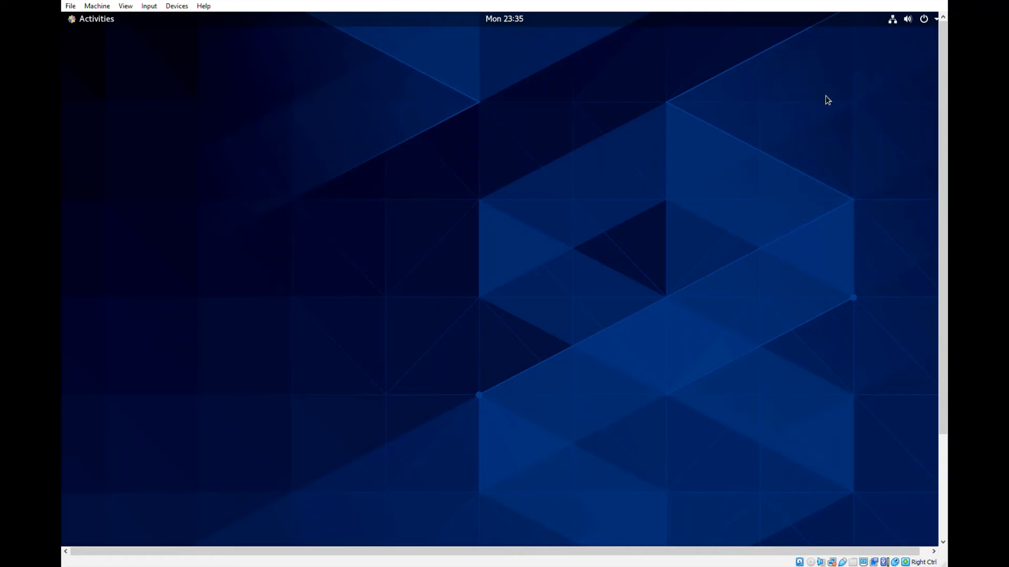
{"action": "left_click", "coordinate": [903, 22]}
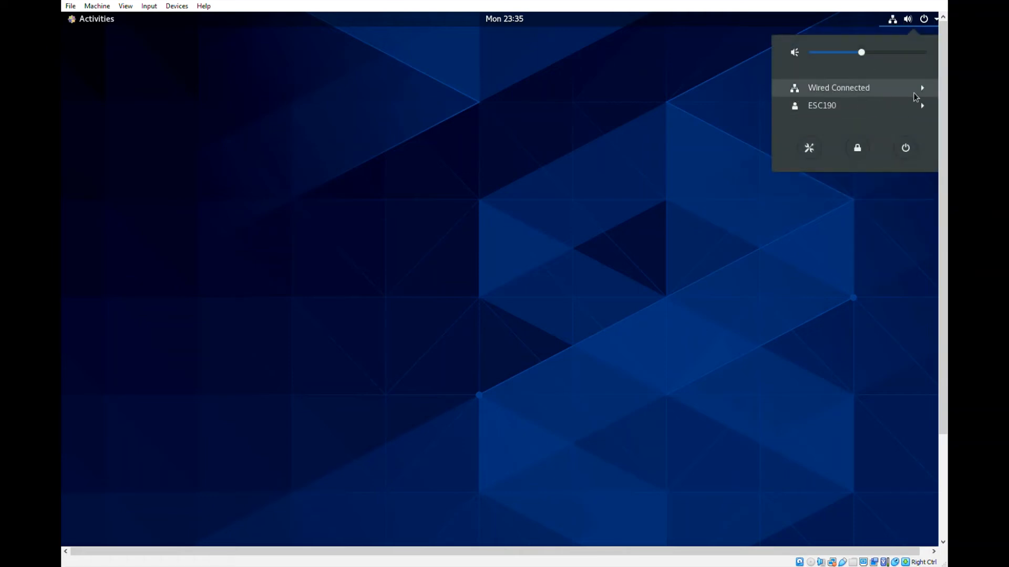
{"action": "left_click", "coordinate": [746, 88]}
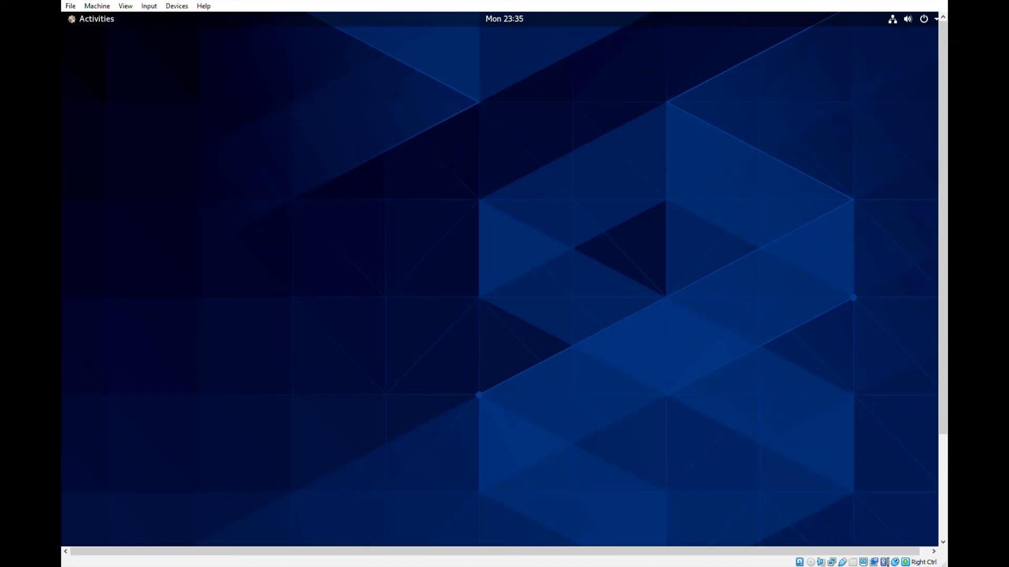
Search for the CentOS Settings application, view the Displays options under Devices, and close the window
{"action": "key", "text": "super"}
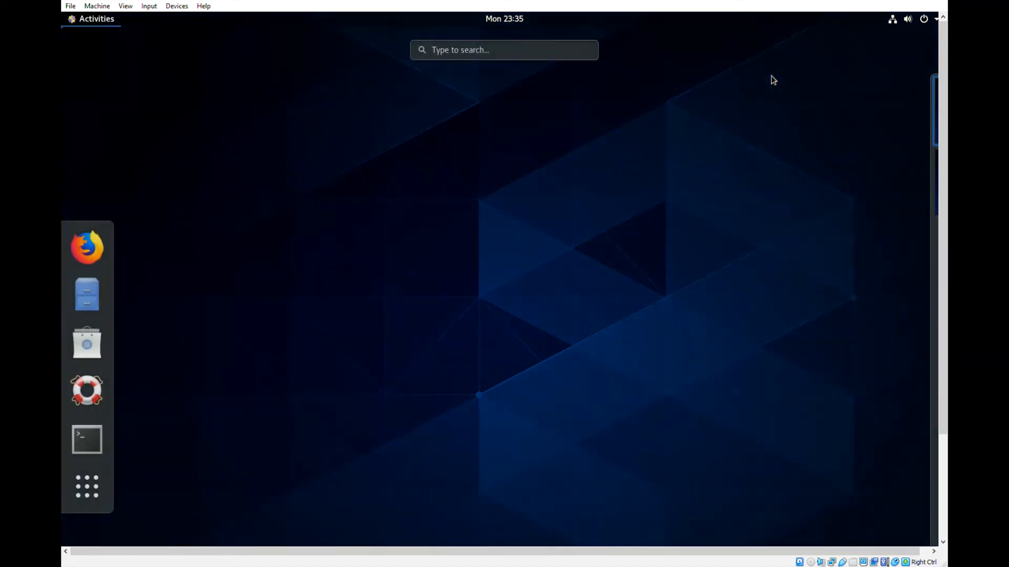
{"action": "type", "text": "setti"}
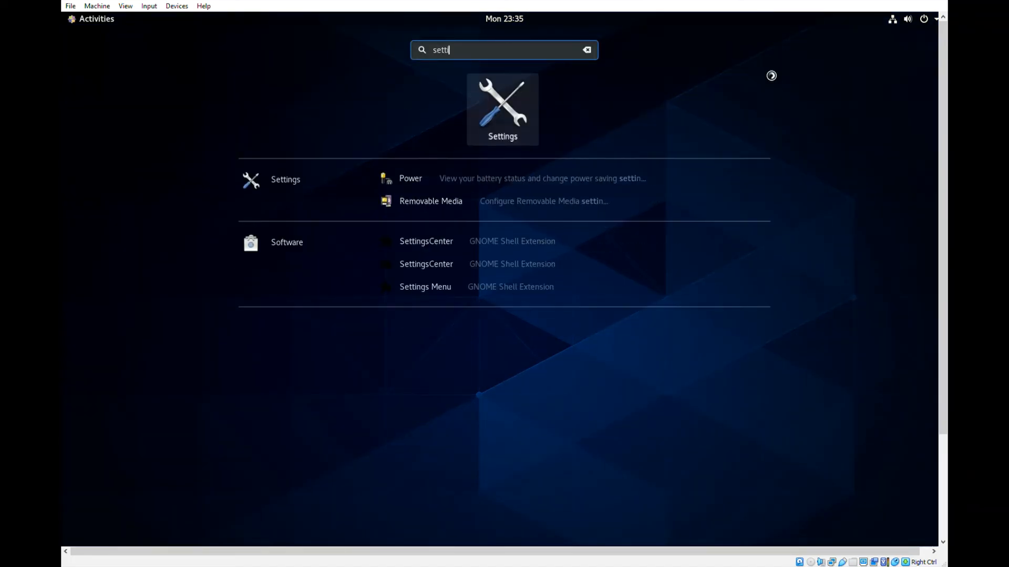
{"action": "key", "text": "Return"}
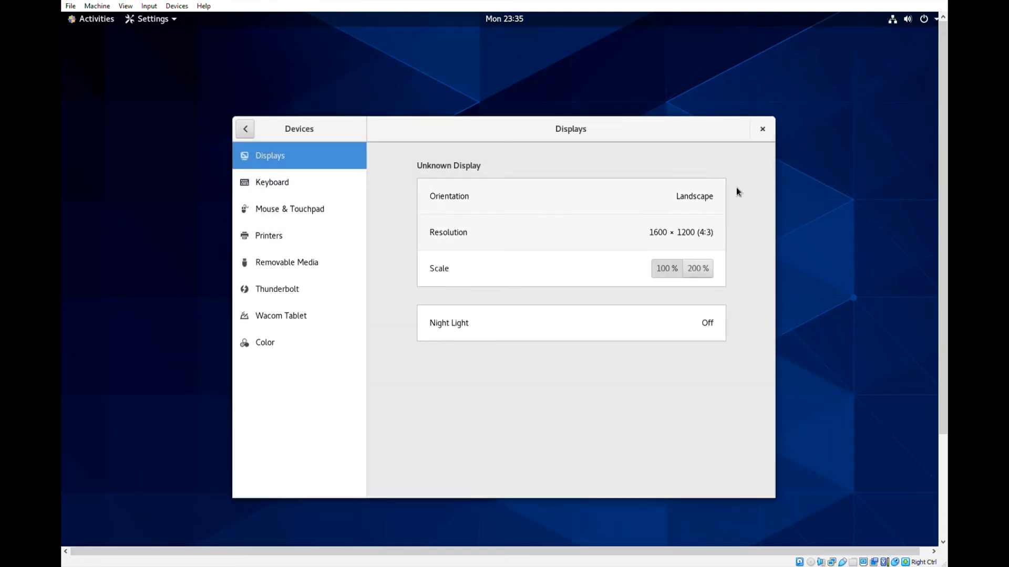
{"action": "left_click", "coordinate": [762, 129]}
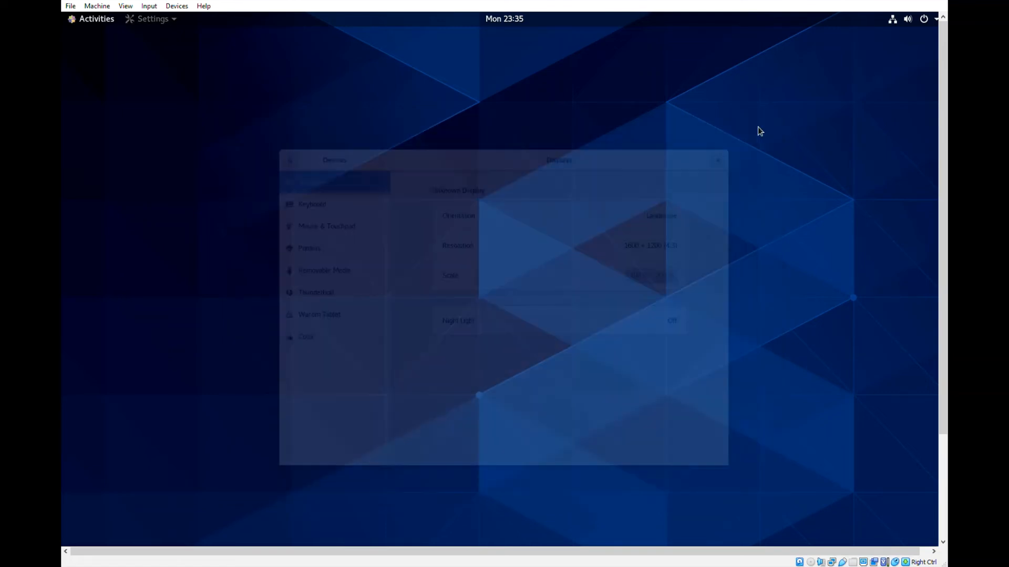
Open a Terminal and check the installed Git version with git --version
{"action": "key", "text": "super"}
{"action": "type", "text": "term"}
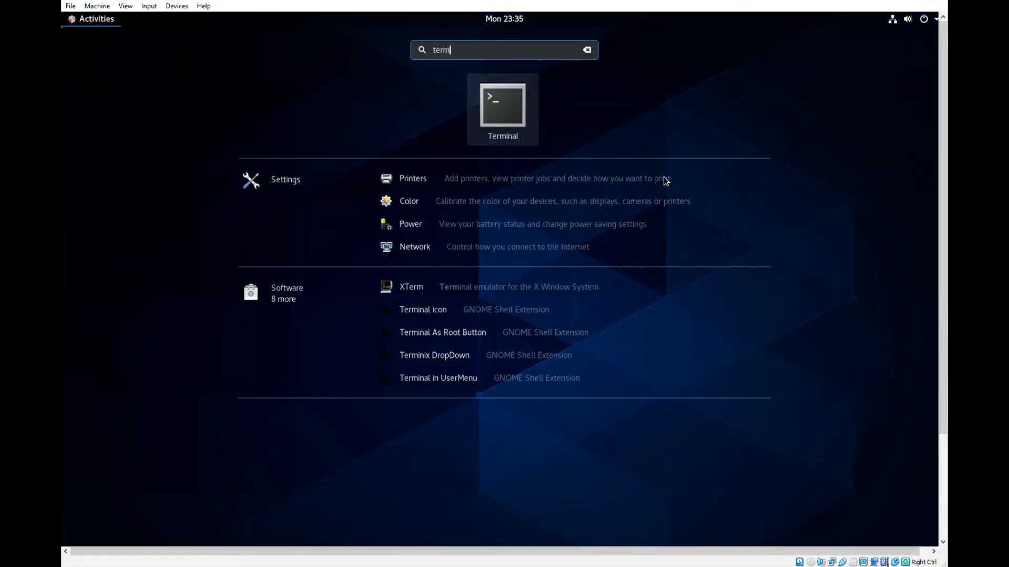
{"action": "key", "text": "Return"}
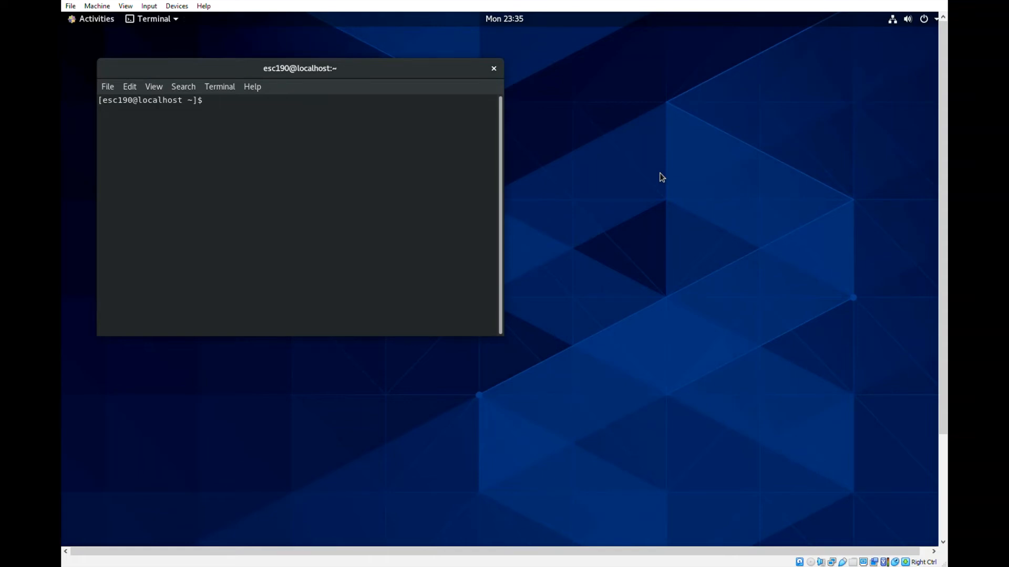
{"action": "type", "text": "git --version"}
{"action": "key", "text": "Return"}
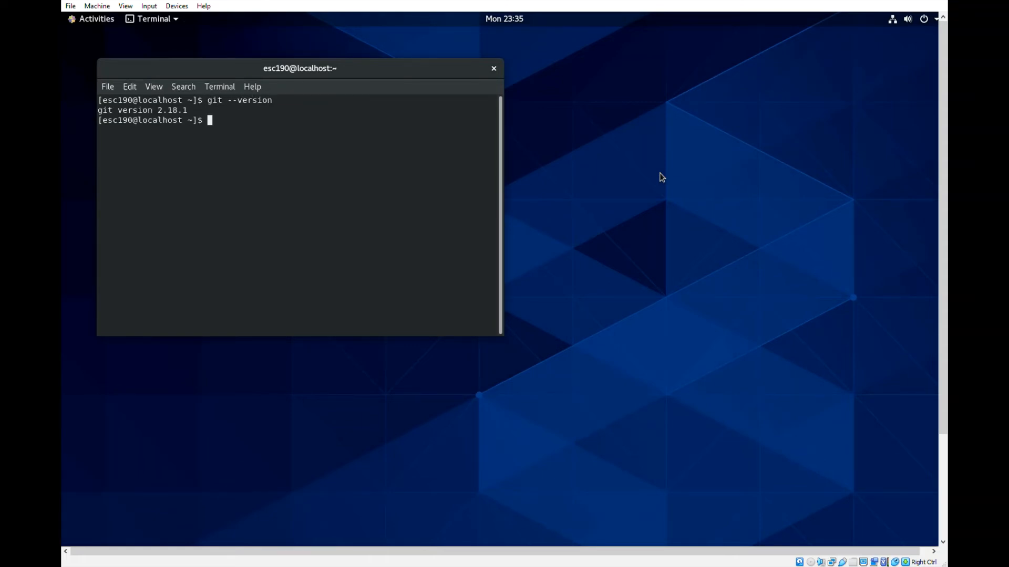
Check the installed Python version, trying python --version and python3 --version
{"action": "type", "text": "python --version"}
{"action": "key", "text": "Return"}
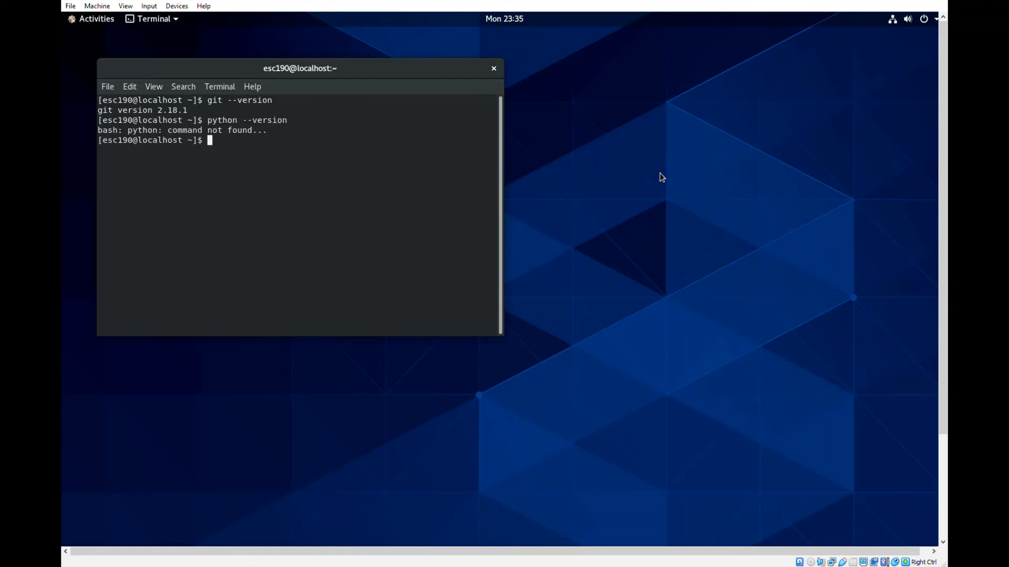
{"action": "type", "text": "python3 --version"}
{"action": "key", "text": "Return"}
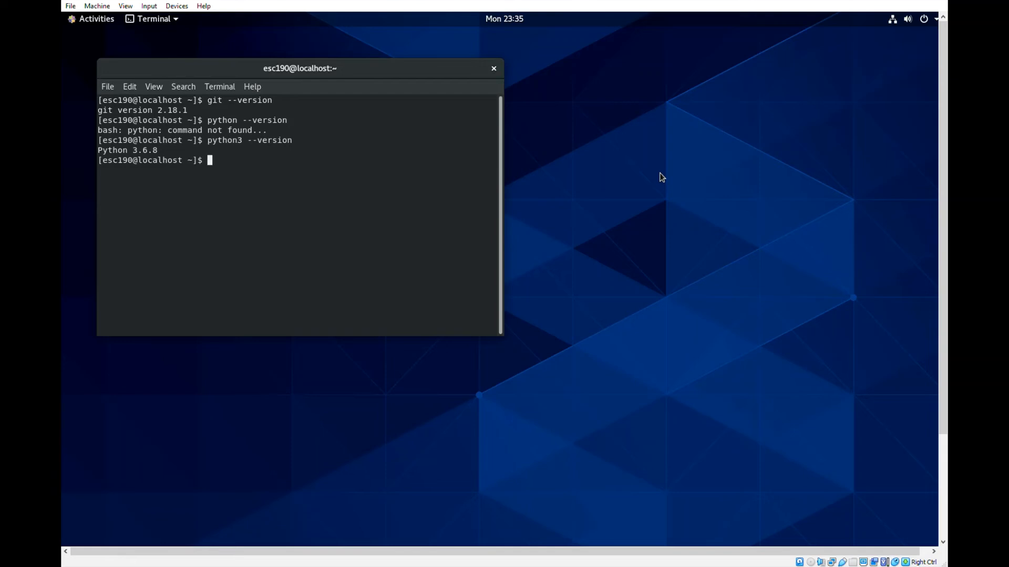
Check the installed C compilers with gcc --version and clang --version
{"action": "type", "text": "gcc --version"}
{"action": "key", "text": "Return"}
{"action": "type", "text": "clang --ve"}
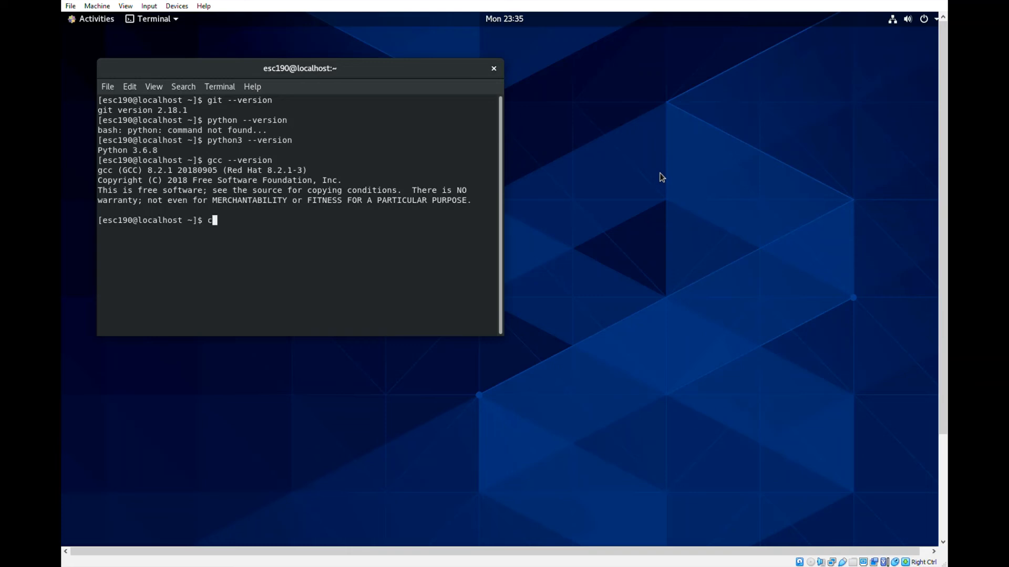
{"action": "type", "text": "rsion"}
{"action": "key", "text": "Return"}
Show the Git manual page with man git
{"action": "type", "text": "man git"}
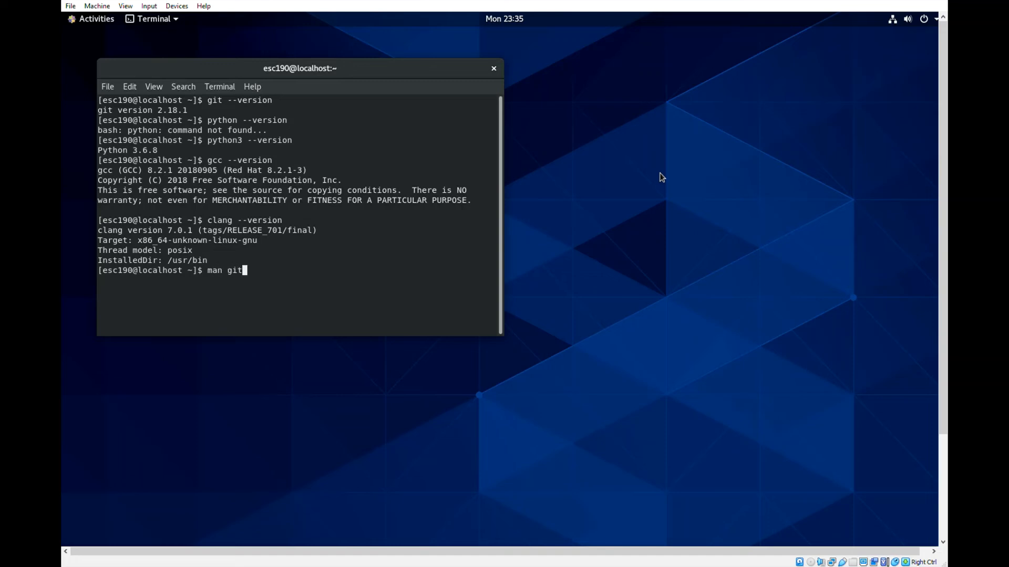
{"action": "key", "text": "Return"}
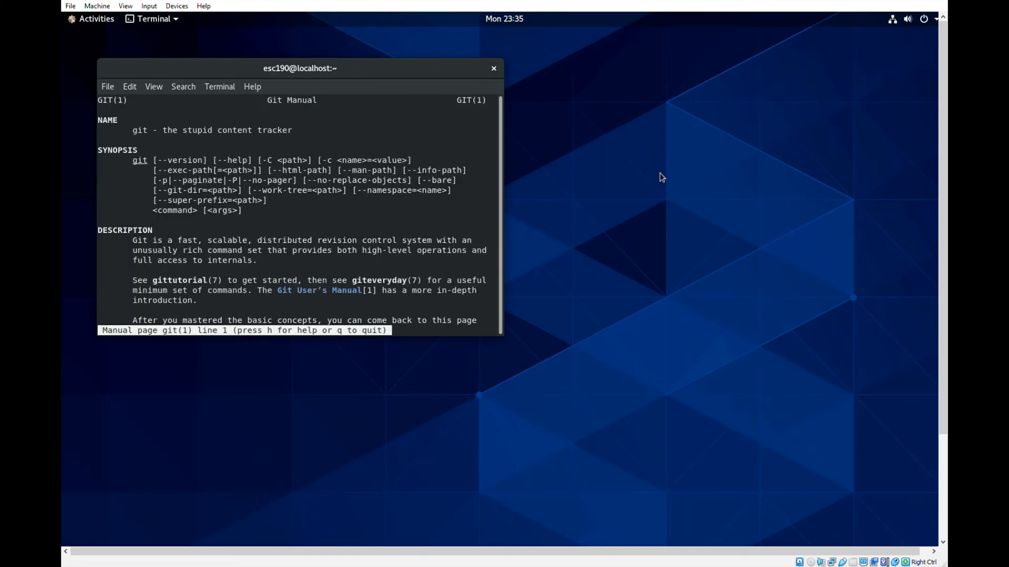
Browse through the opening lines of the Git manual page, and quit it to return to the shell prompt
{"action": "key", "text": "Down"}
{"action": "key", "text": "Down"}
{"action": "key", "text": "Down"}
{"action": "key", "text": "Down"}
{"action": "key", "text": "Up"}
{"action": "key", "text": "Up"}
{"action": "key", "text": "Up"}
{"action": "key", "text": "Up"}
{"action": "key", "text": "Down"}
{"action": "key", "text": "Down"}
{"action": "key", "text": "Down"}
{"action": "key", "text": "Down"}
{"action": "key", "text": "Down"}
{"action": "key", "text": "Down"}
{"action": "key", "text": "Down"}
{"action": "key", "text": "Down"}
{"action": "key", "text": "Down"}
{"action": "key", "text": "Down"}
{"action": "key", "text": "Up"}
{"action": "key", "text": "Up"}
{"action": "key", "text": "Up"}
{"action": "key", "text": "Up"}
{"action": "key", "text": "Up"}
{"action": "key", "text": "Up"}
{"action": "key", "text": "Up"}
{"action": "key", "text": "Up"}
{"action": "key", "text": "Up"}
{"action": "key", "text": "Up"}
{"action": "key", "text": "q"}
{"action": "key", "text": "Return"}
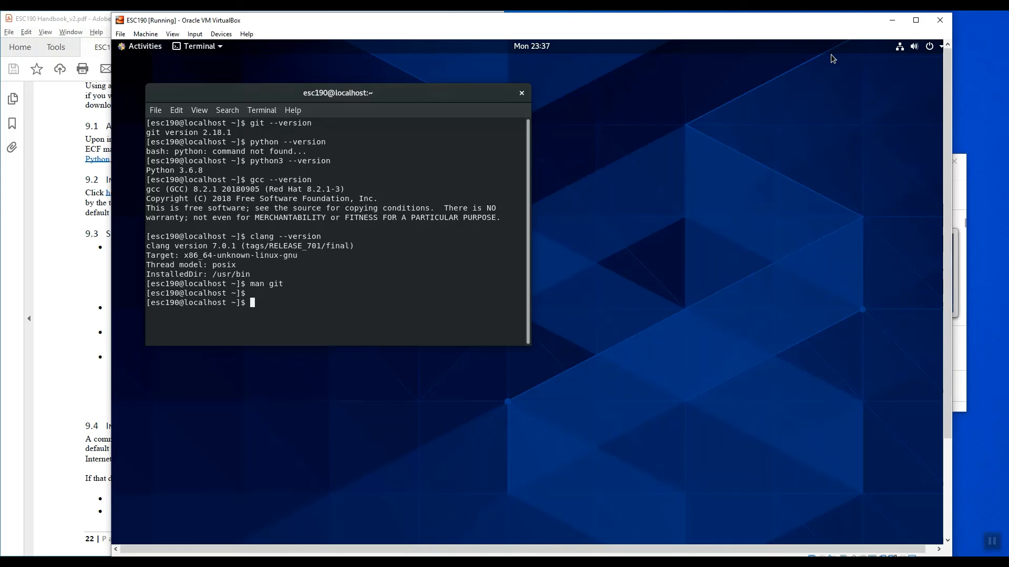
Close the ESC190 virtual machine with the option to save the machine state
{"action": "left_click", "coordinate": [940, 21]}
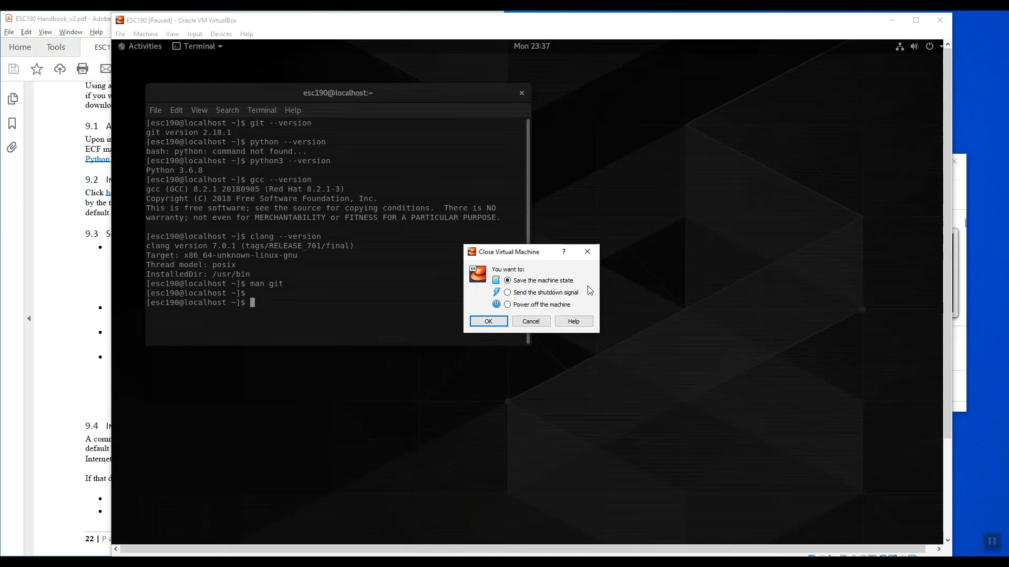
{"action": "left_click", "coordinate": [488, 321]}
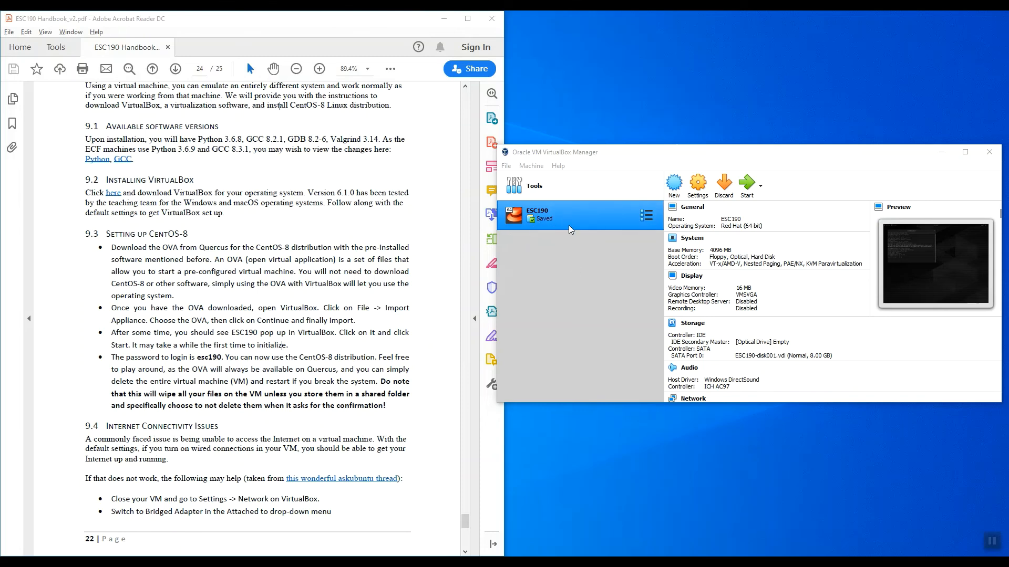
{"action": "left_click", "coordinate": [745, 186]}
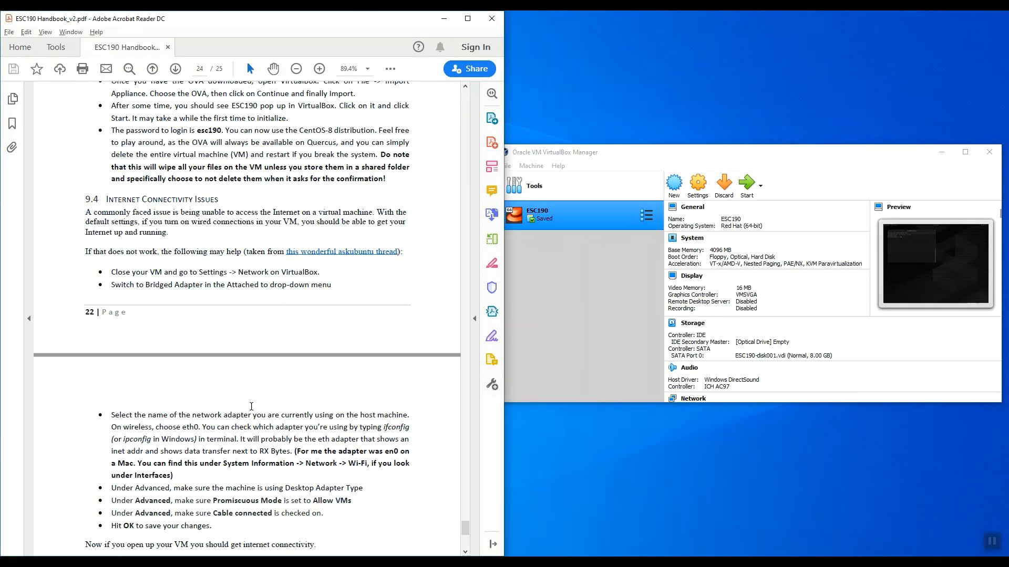
Switch to the maximized ESC190 Handbook in Adobe Acrobat Reader and read section 9.4 on Internet Connectivity Issues, highlighting its heading
{"action": "left_click", "coordinate": [468, 19]}
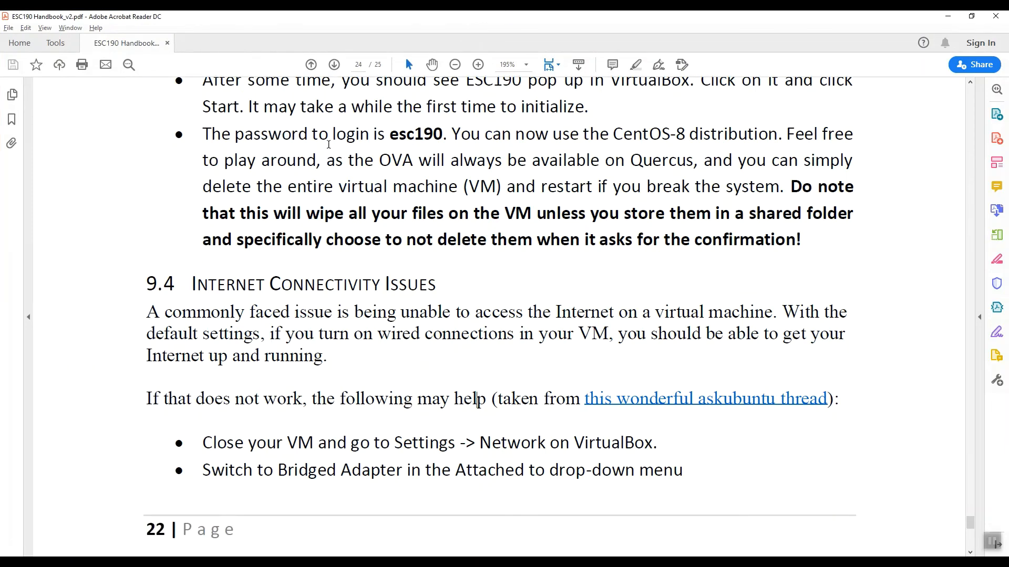
{"action": "scroll", "coordinate": [328, 145], "scroll_direction": "down", "scroll_amount": 2}
{"action": "scroll", "coordinate": [344, 227], "scroll_direction": "down", "scroll_amount": 2}
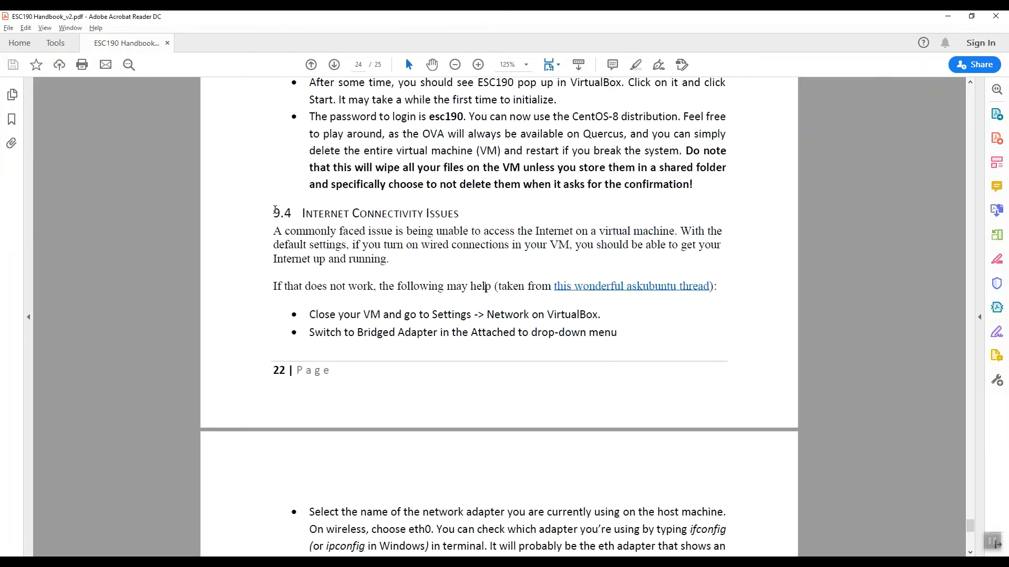
{"action": "left_click_drag", "start_coordinate": [274, 213], "coordinate": [458, 213]}
{"action": "scroll", "coordinate": [451, 276], "scroll_direction": "down", "scroll_amount": 2}
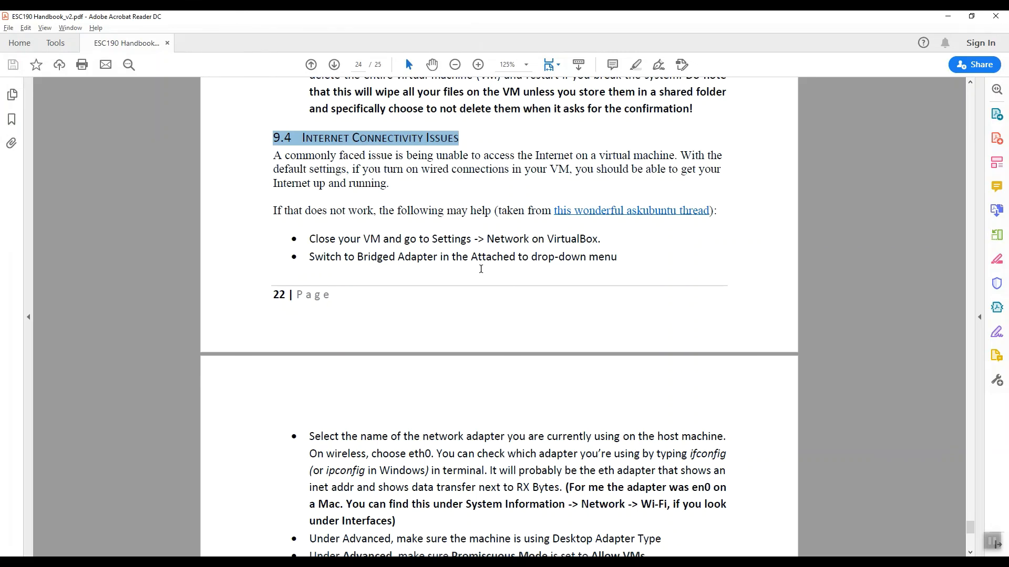
{"action": "left_click", "coordinate": [403, 562]}
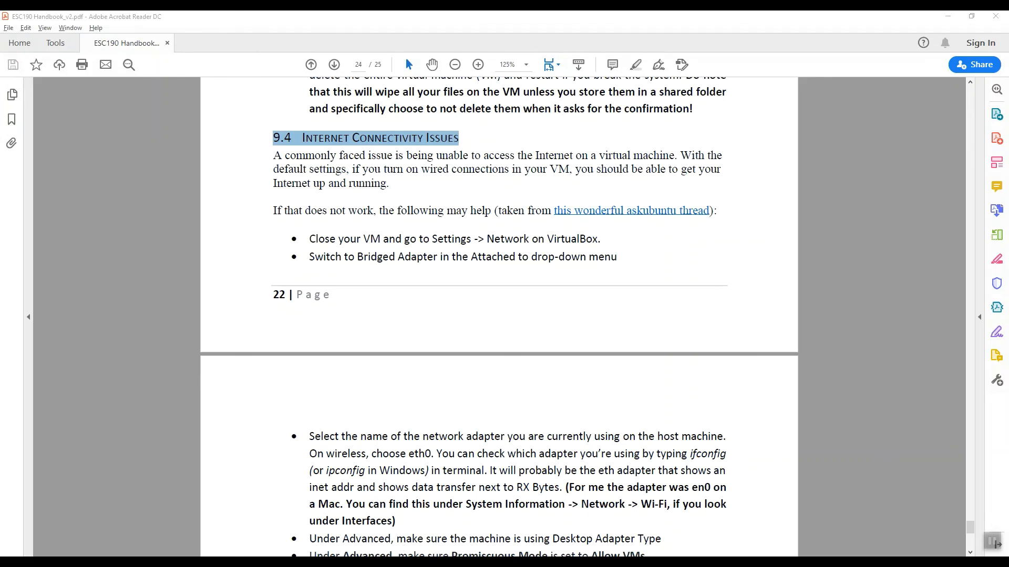